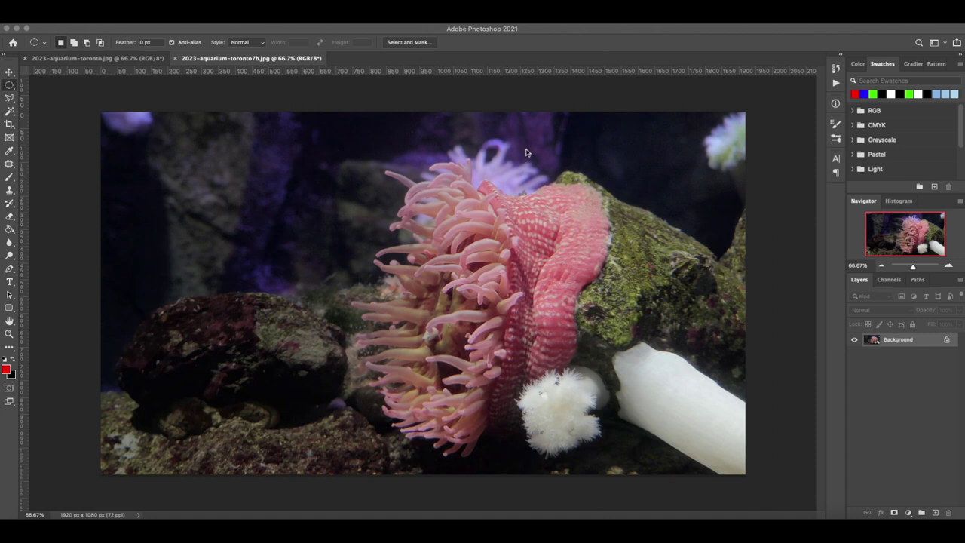
Step: Bring the 2023-aquarium-toronto.jpg sturgeon photo to the front
click(93, 59)
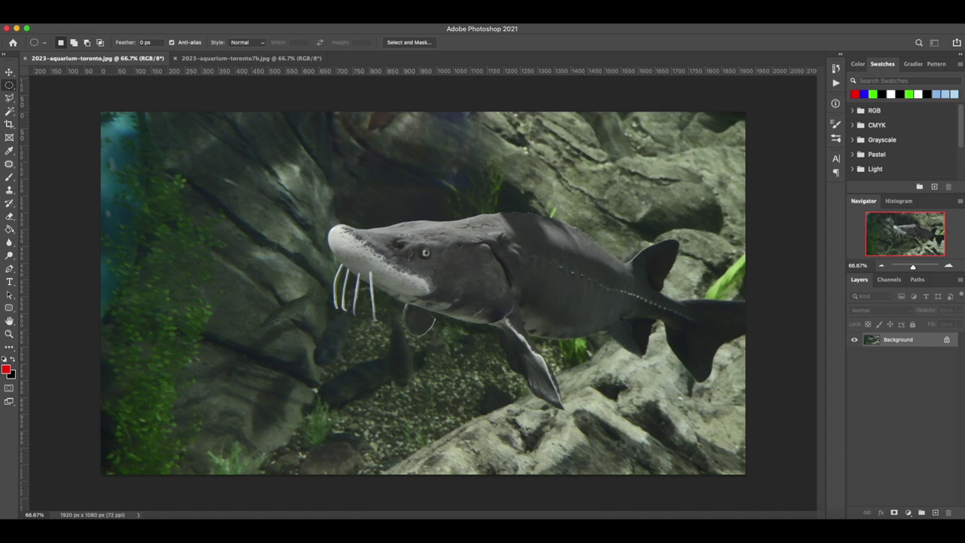
Step: Open the Actions panel and start recording a new action named workspace_segmentation
click(346, 24)
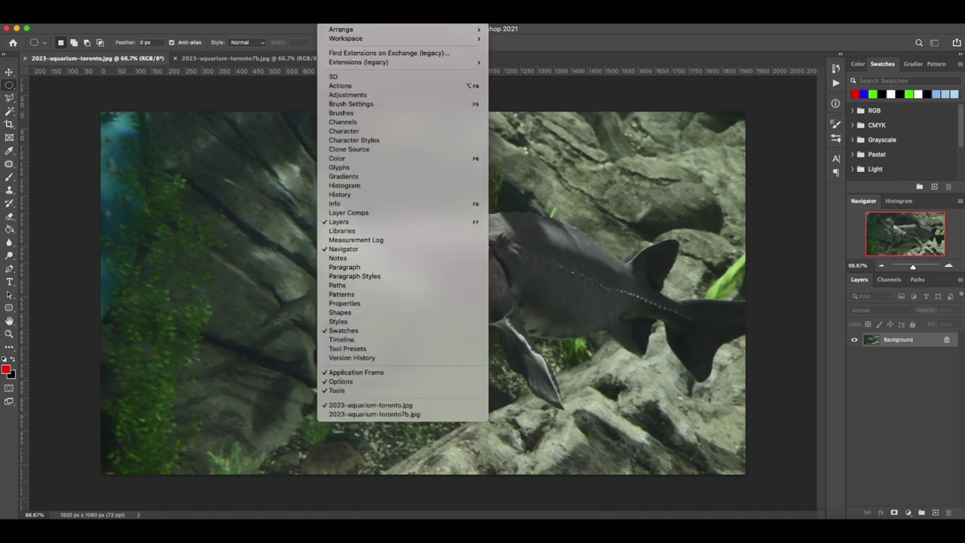
click(345, 85)
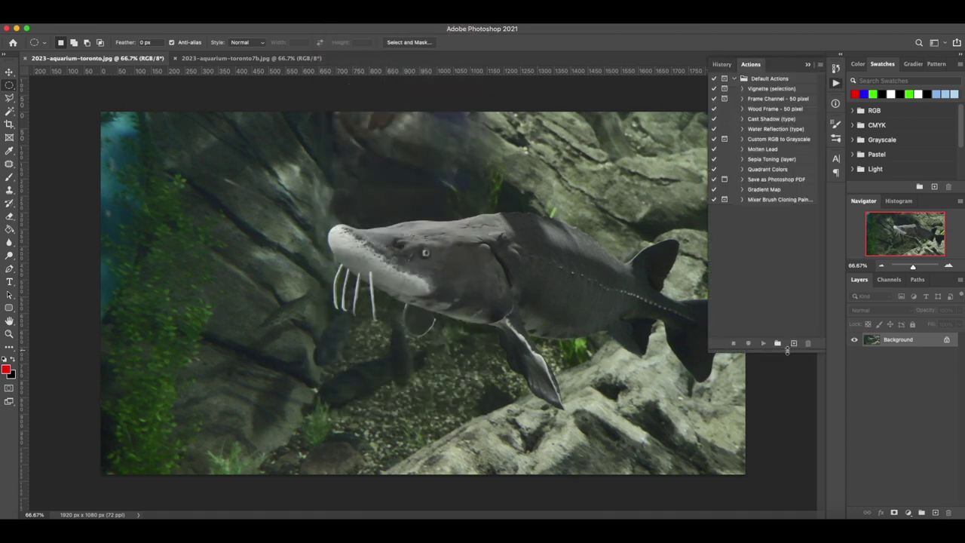
drag(792, 348, 793, 273)
click(733, 78)
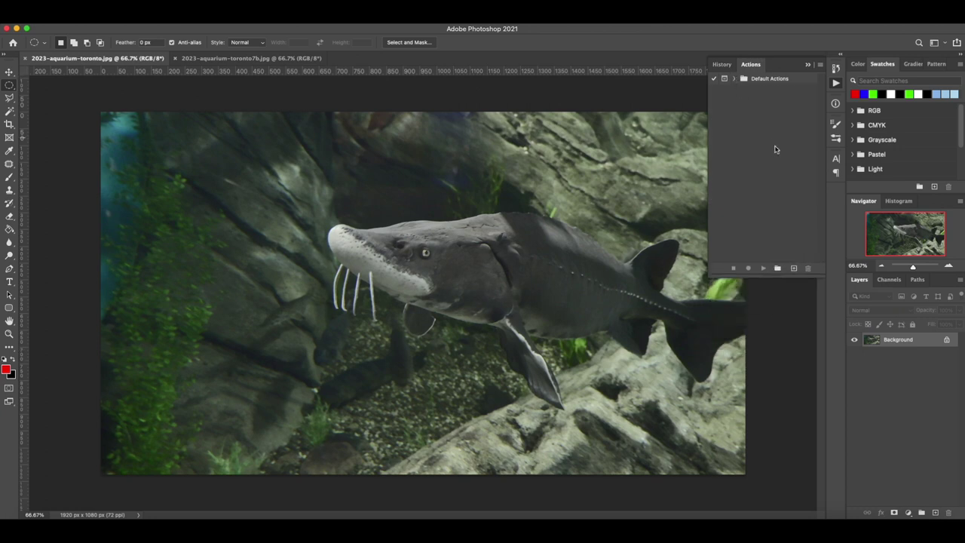
click(792, 269)
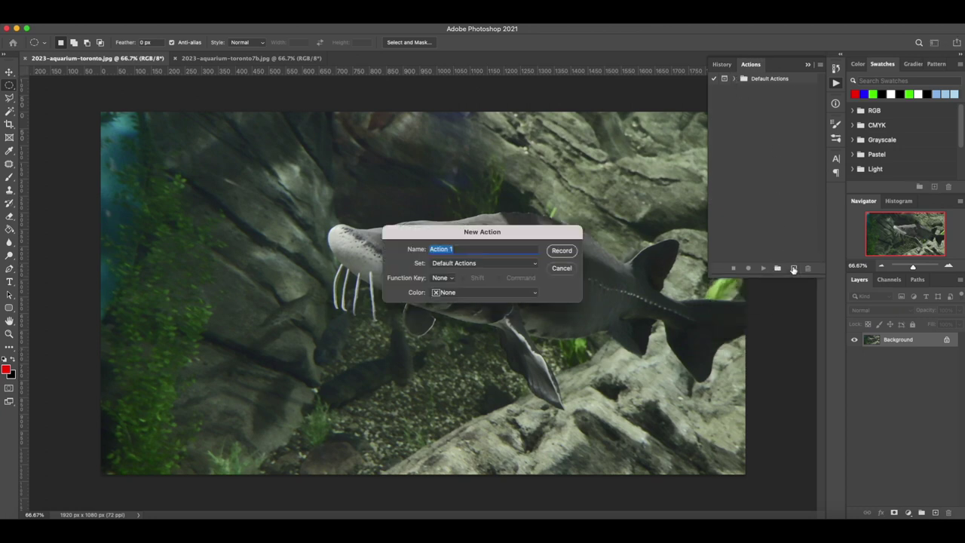
text(workspace_segmenta)
click(560, 250)
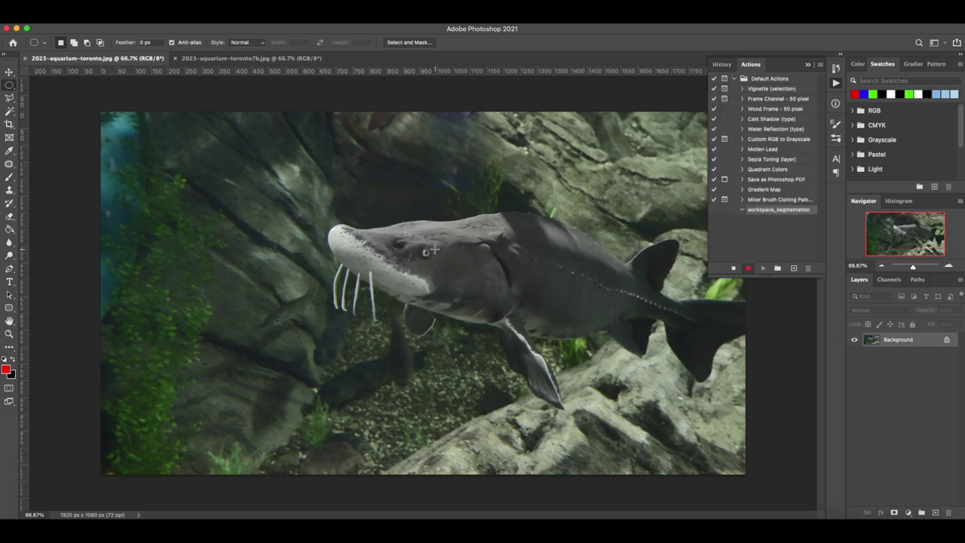
Step: Reset the default colours and add a black Solid Color fill layer
click(909, 514)
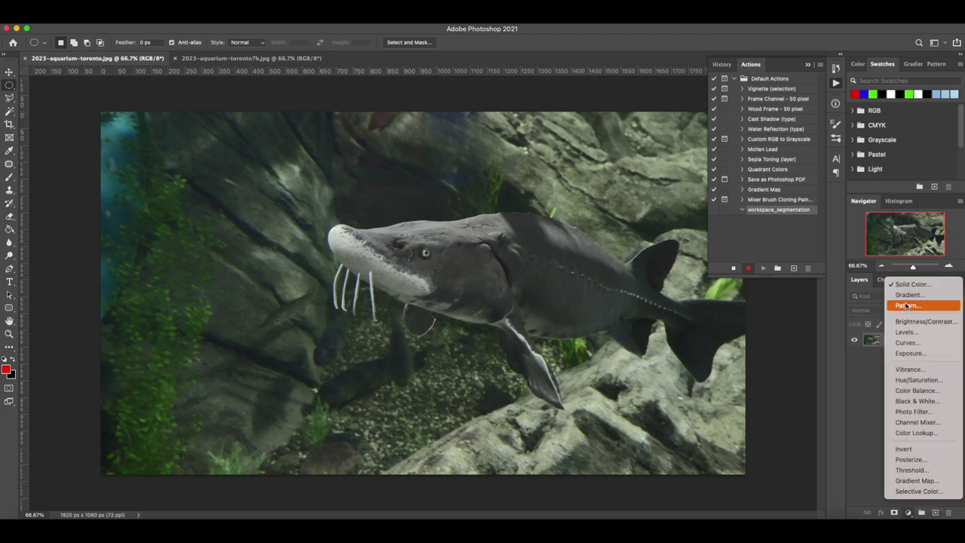
click(866, 420)
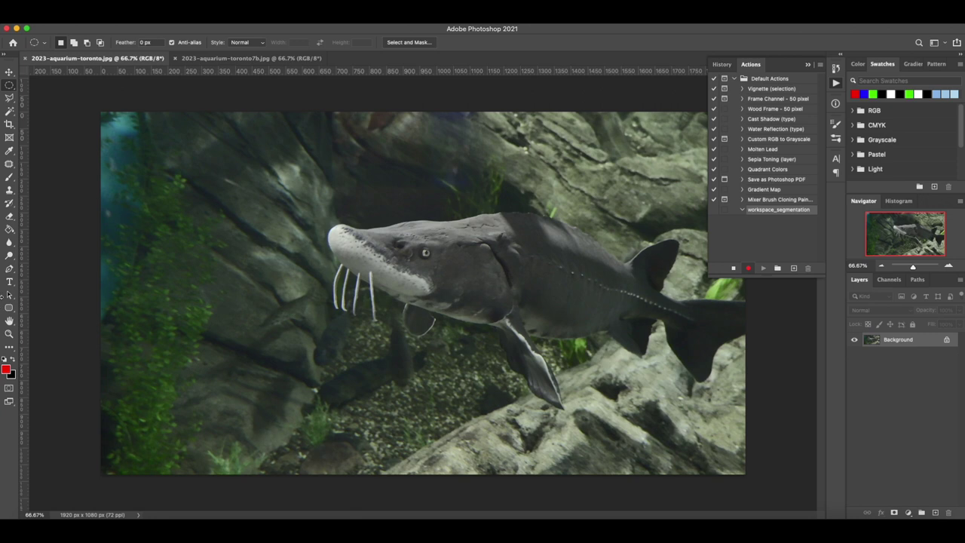
click(6, 359)
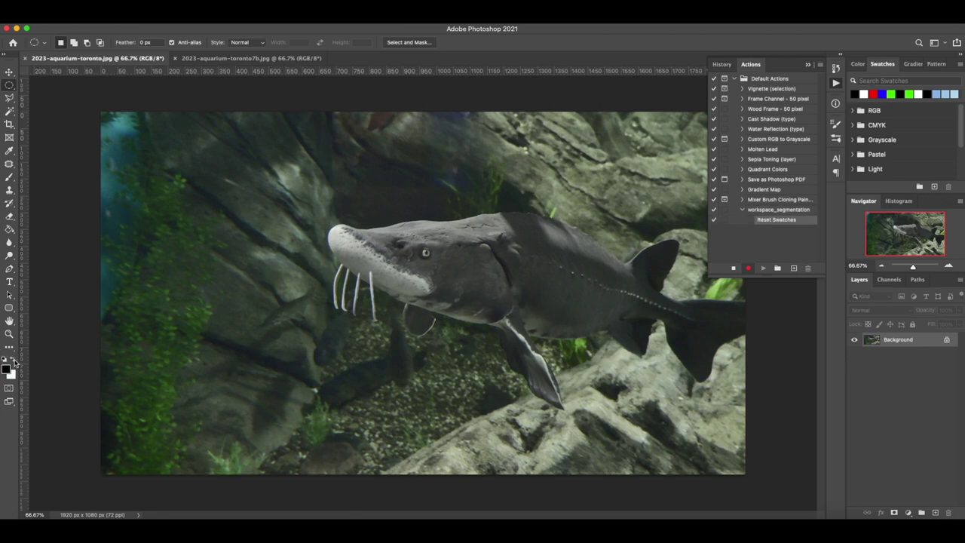
click(13, 362)
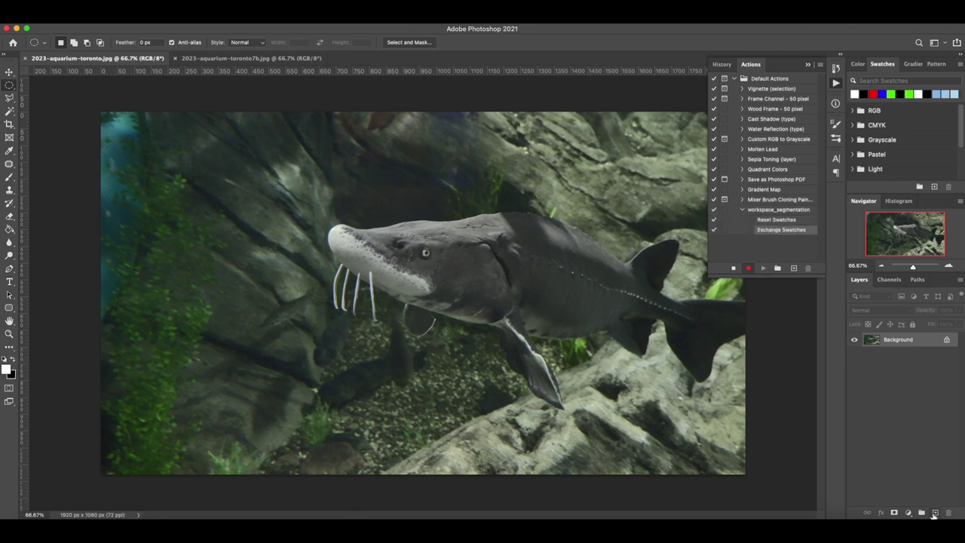
click(908, 512)
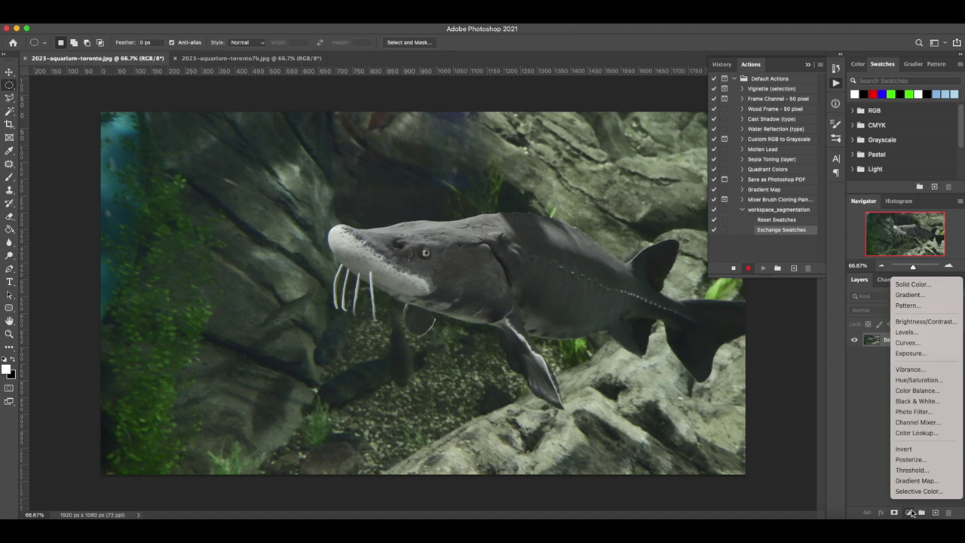
click(912, 284)
click(592, 209)
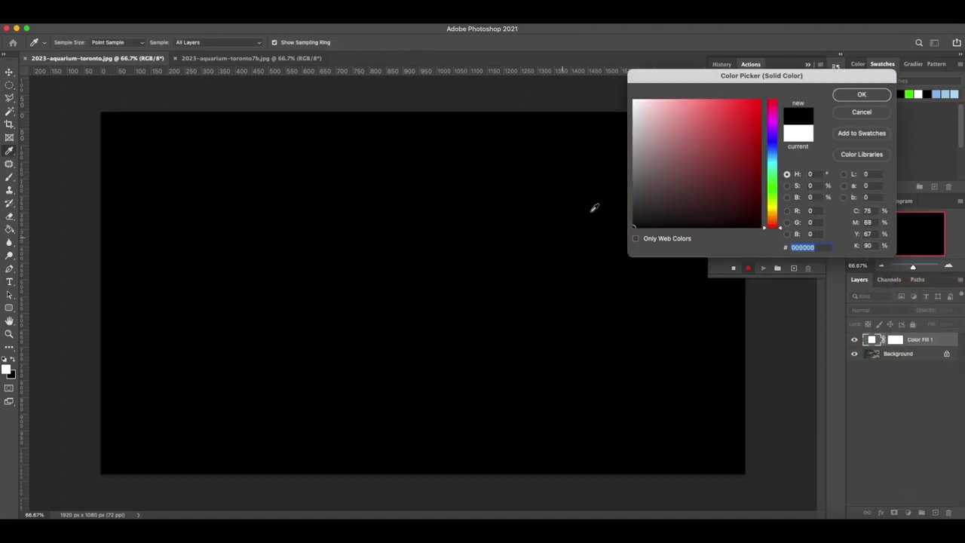
click(865, 95)
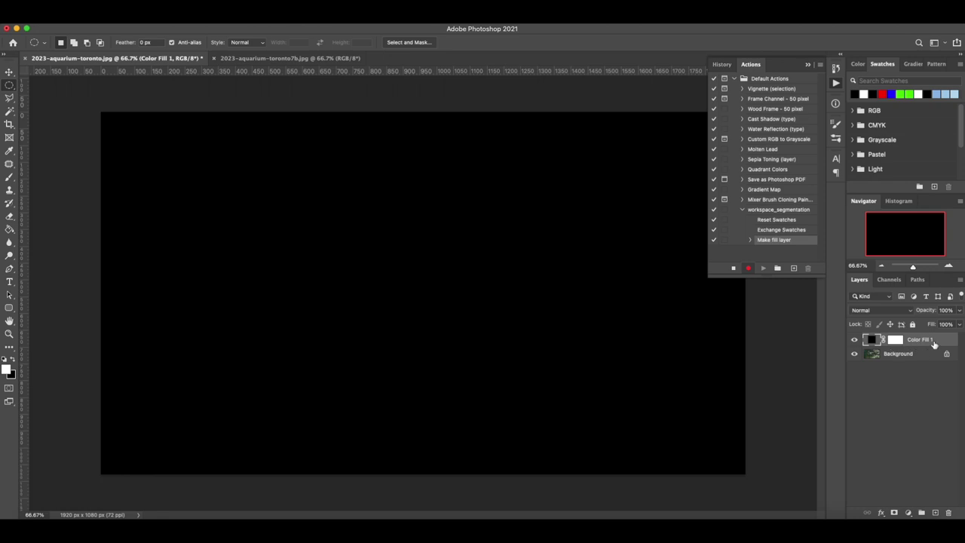
Step: Rename the fill layer 'unmasked' and hide it
double_click(918, 340)
text(ur)
text(masked)
key(Return)
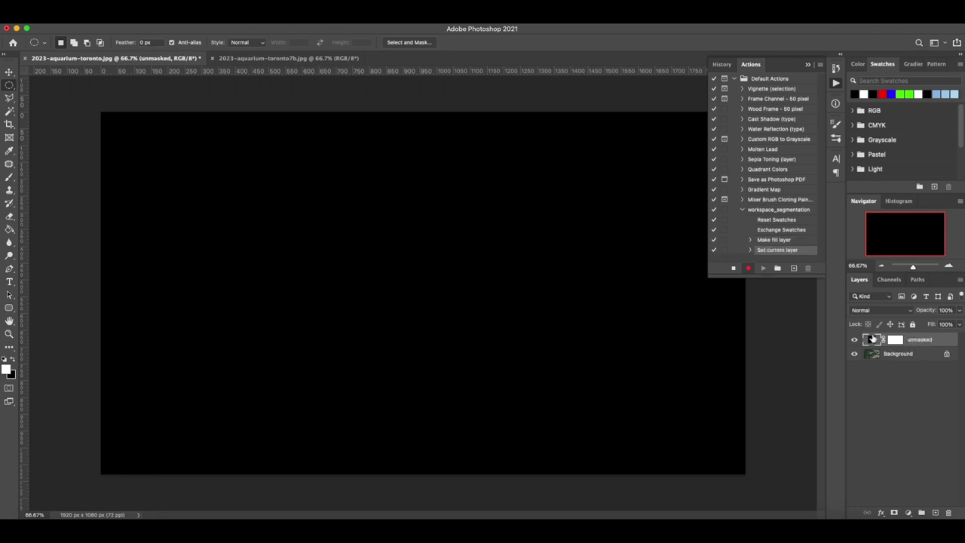
click(853, 339)
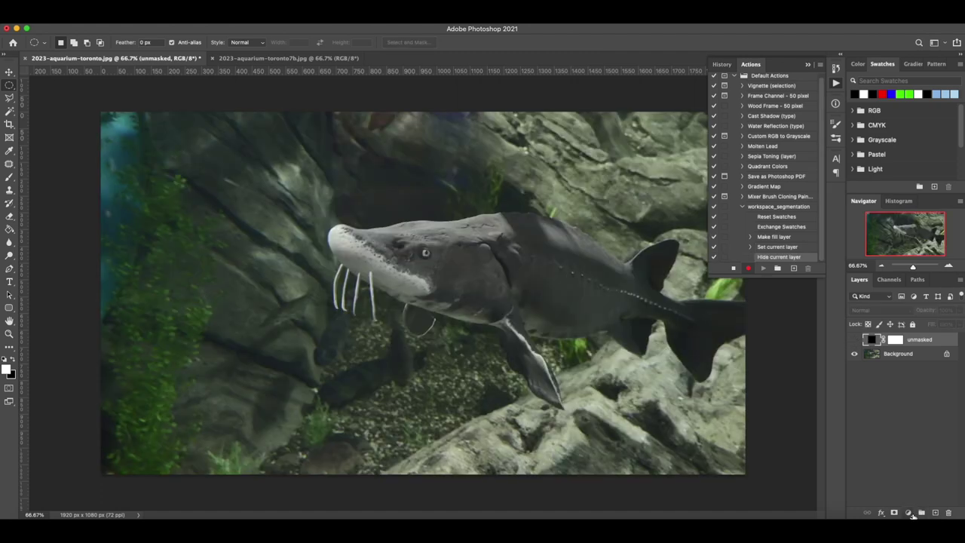
click(907, 514)
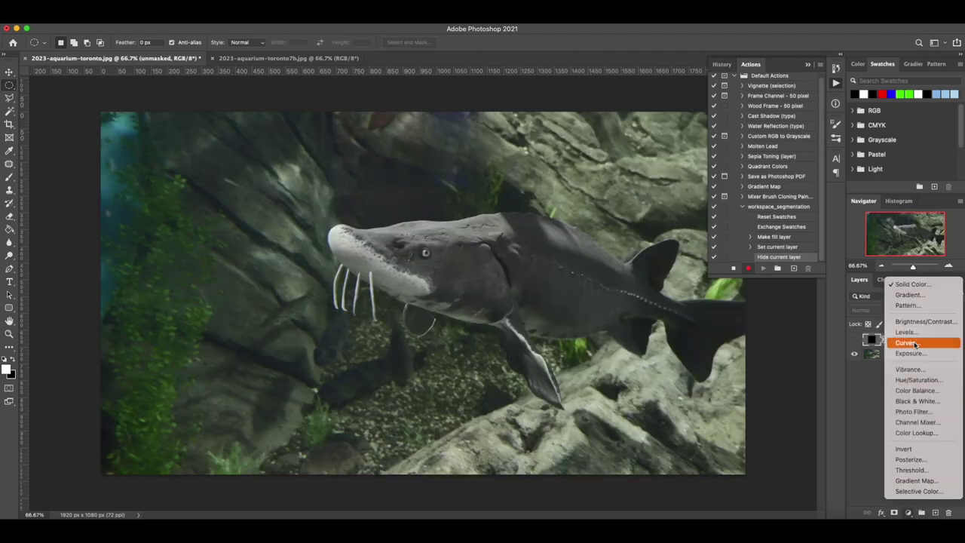
Step: Add a red ff0000 fill layer at about 25% fill, name it 'workspace', and pick the Brush tool
click(908, 286)
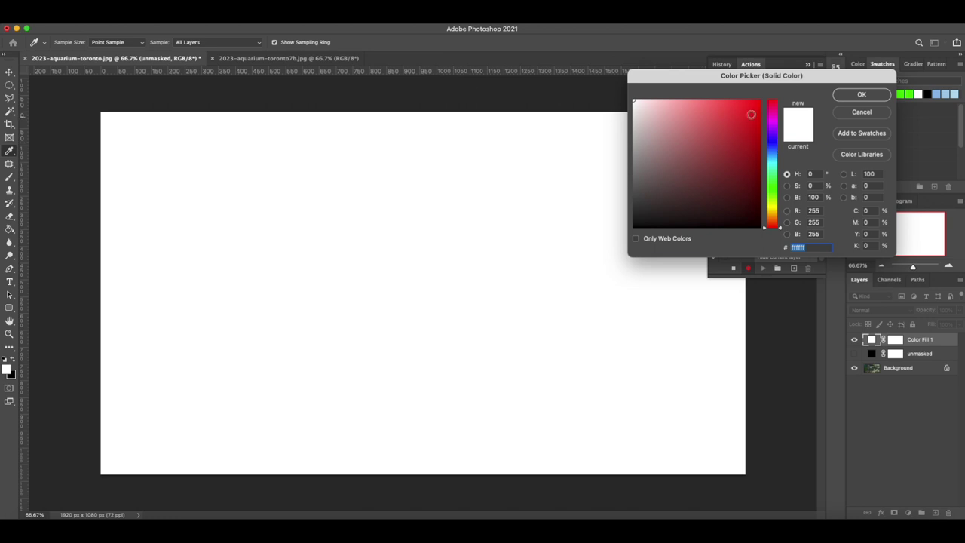
click(759, 100)
click(867, 96)
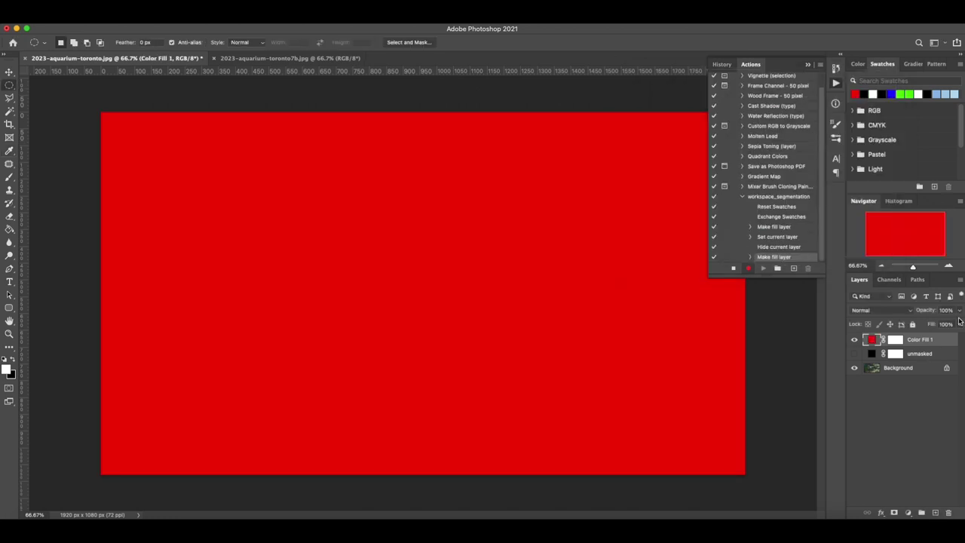
drag(958, 337, 924, 339)
click(913, 407)
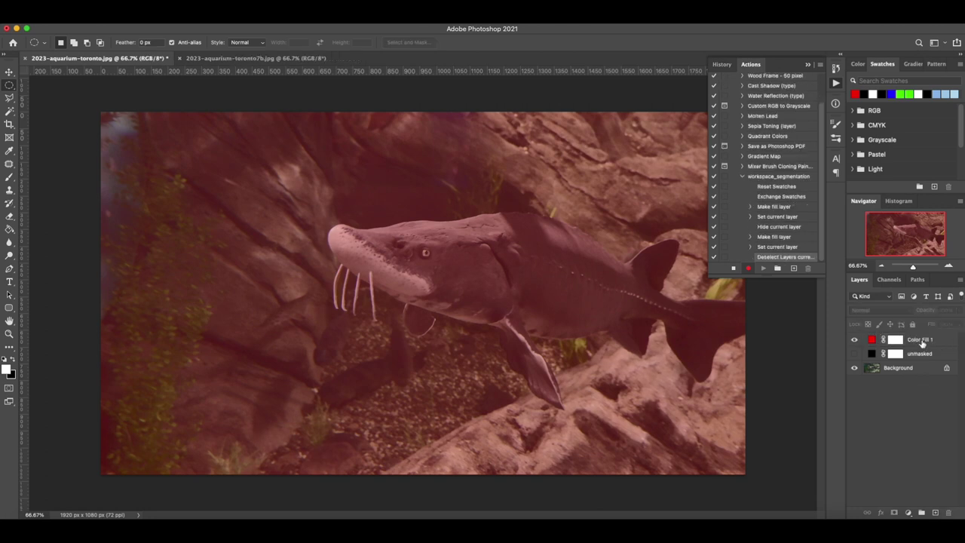
double_click(920, 339)
text(works)
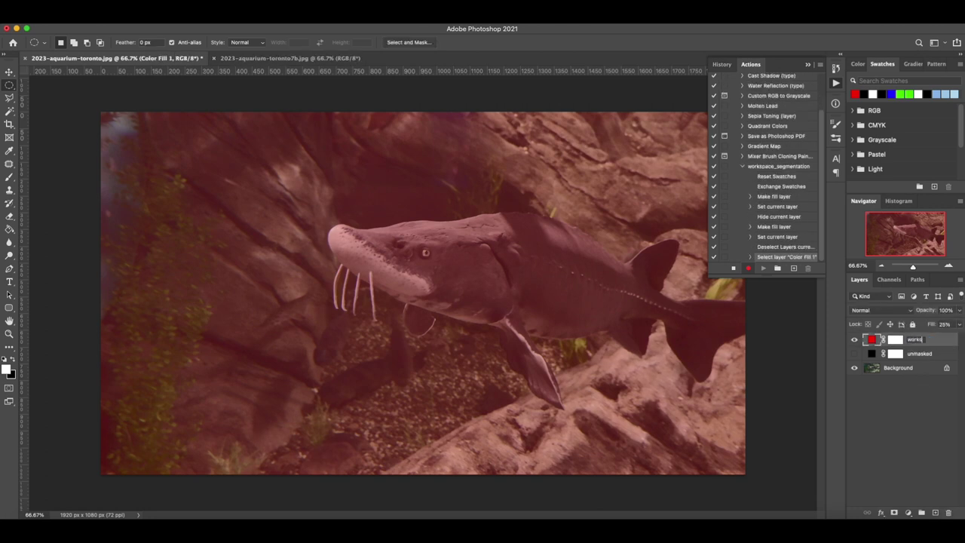
text(pace)
key(Return)
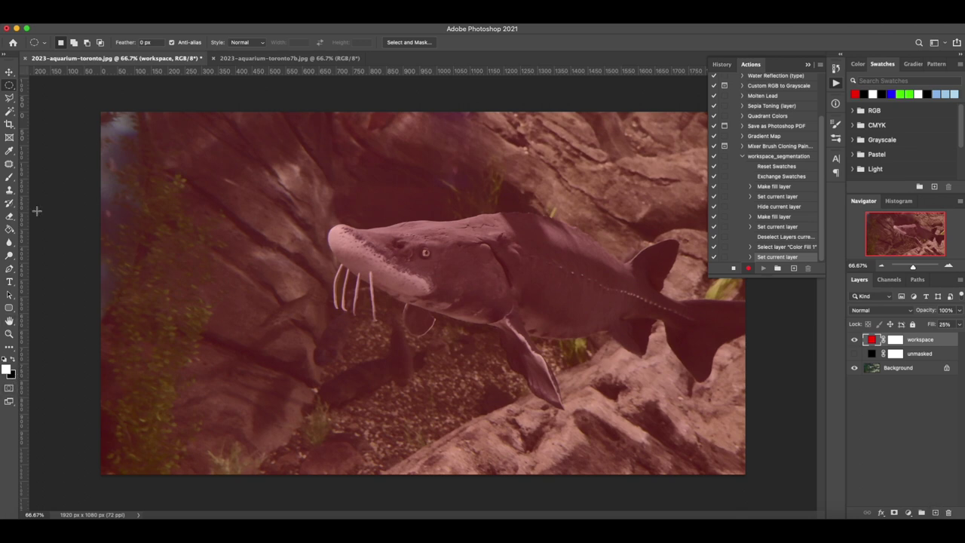
key(b)
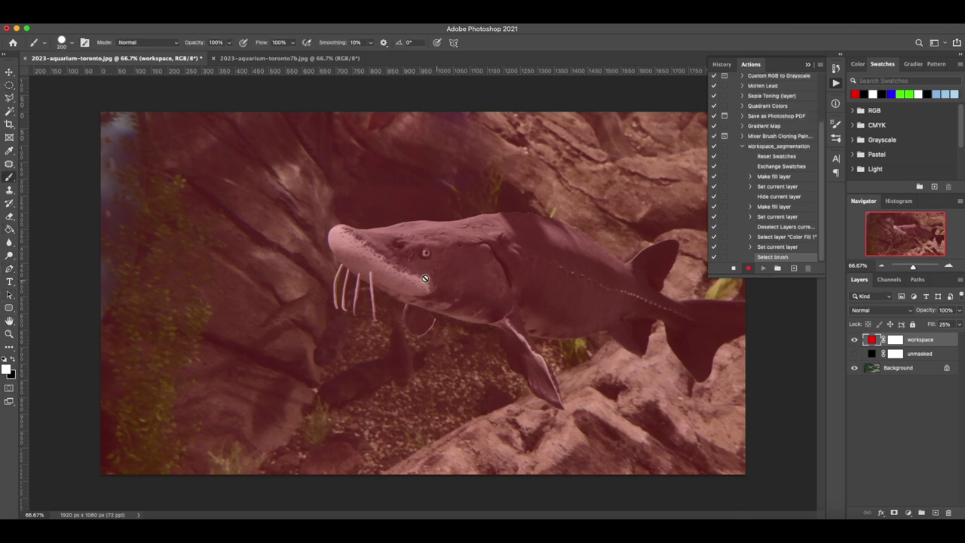
Step: Add an empty top layer named 'mask', pick the Lasso tool, and stop recording workspace_segmentation
click(935, 512)
double_click(892, 340)
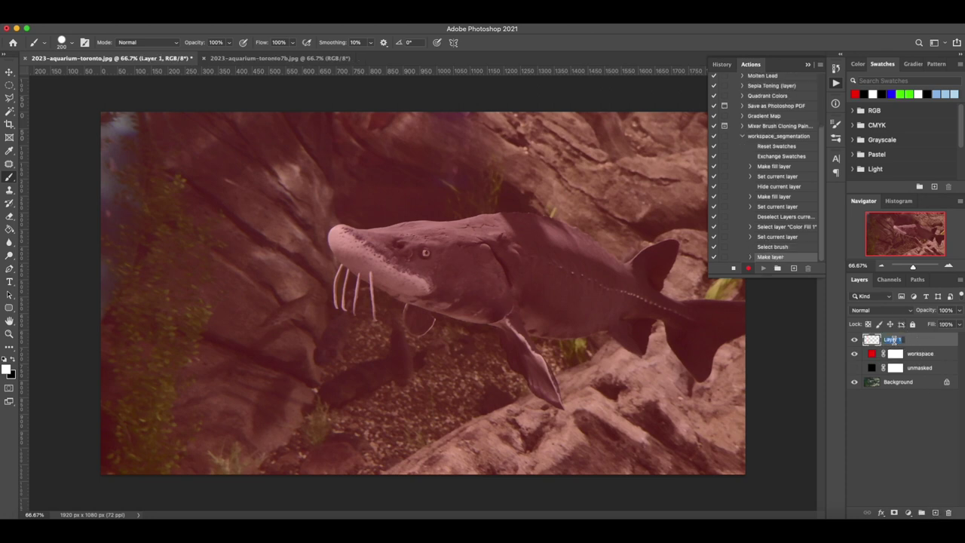
text(mask)
key(Return)
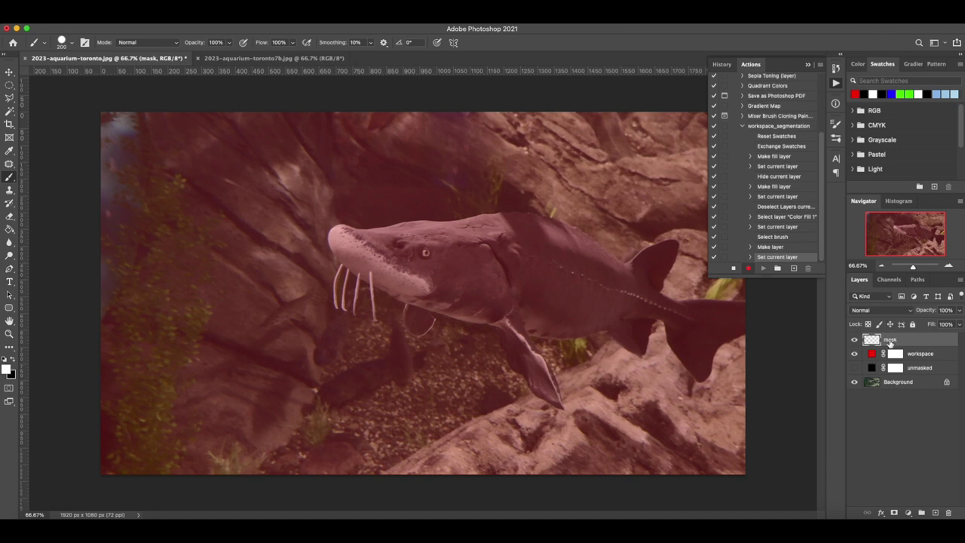
click(9, 98)
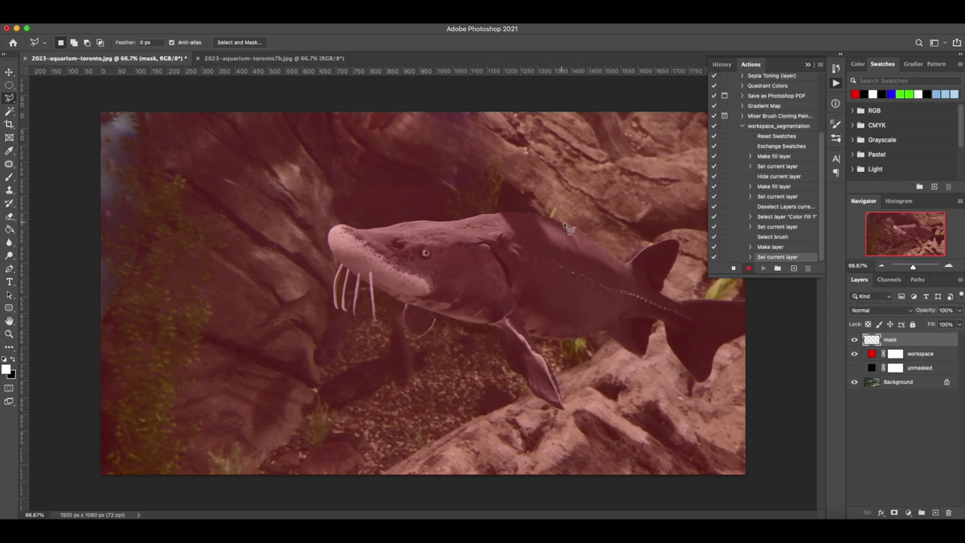
click(733, 269)
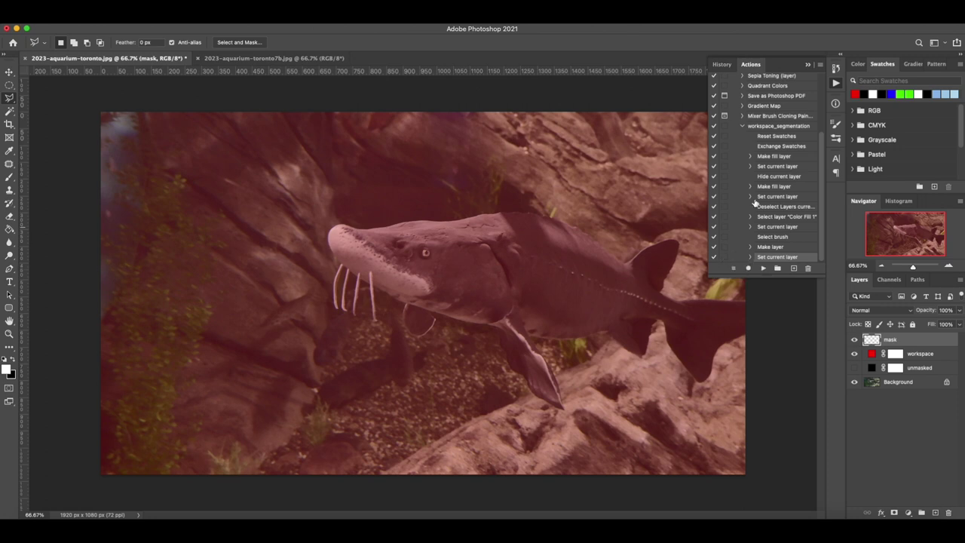
Step: Lasso-select the sturgeon's outline from snout along its back and fins
click(741, 126)
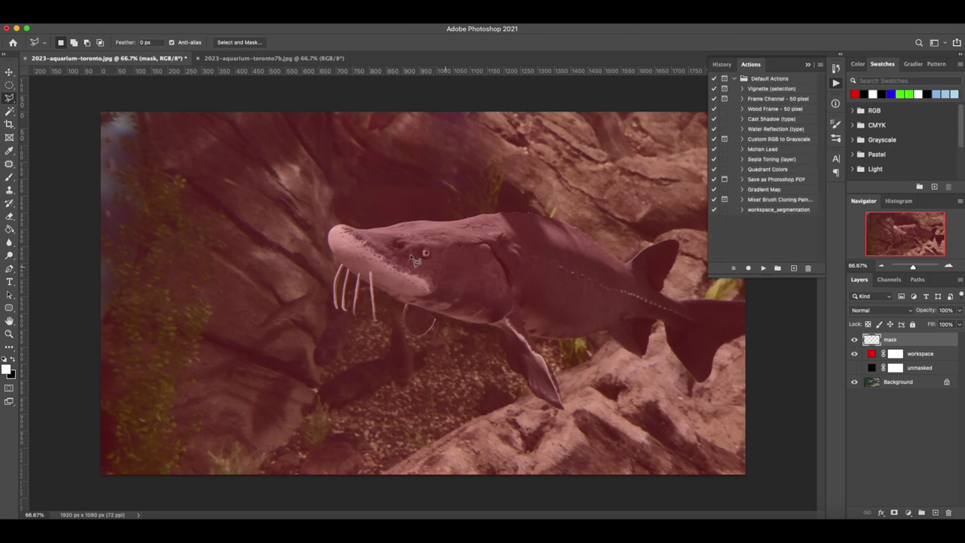
click(331, 236)
click(330, 232)
click(371, 235)
mouse_move(405, 230)
mouse_down()
mouse_move(490, 216)
mouse_move(627, 256)
mouse_move(673, 239)
mouse_move(659, 292)
mouse_move(748, 337)
mouse_move(701, 382)
mouse_move(666, 328)
mouse_move(643, 354)
mouse_move(577, 340)
mouse_move(548, 361)
mouse_move(539, 399)
mouse_move(506, 352)
mouse_move(436, 314)
mouse_move(406, 323)
mouse_move(338, 260)
mouse_up()
Step: Fill the fish selection with white using the Paint Bucket
click(11, 231)
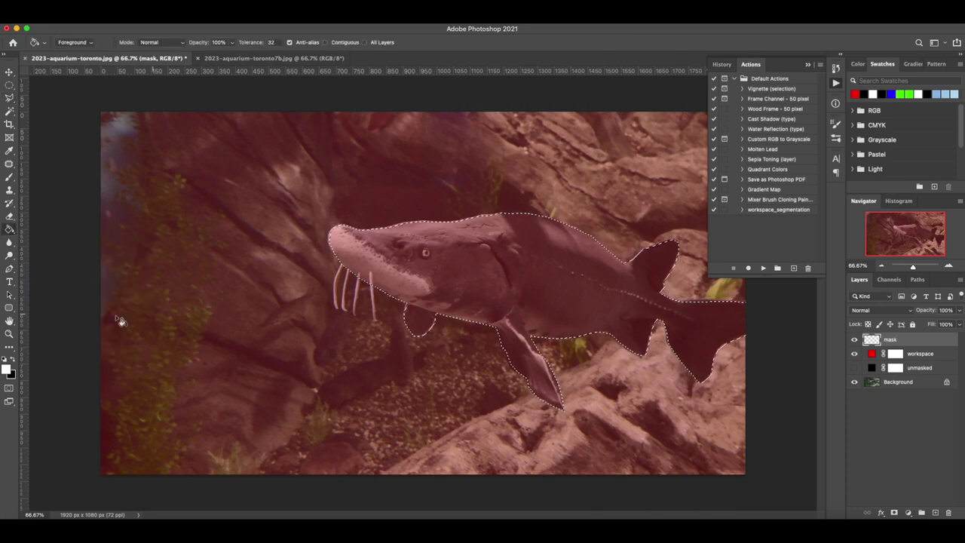
click(529, 269)
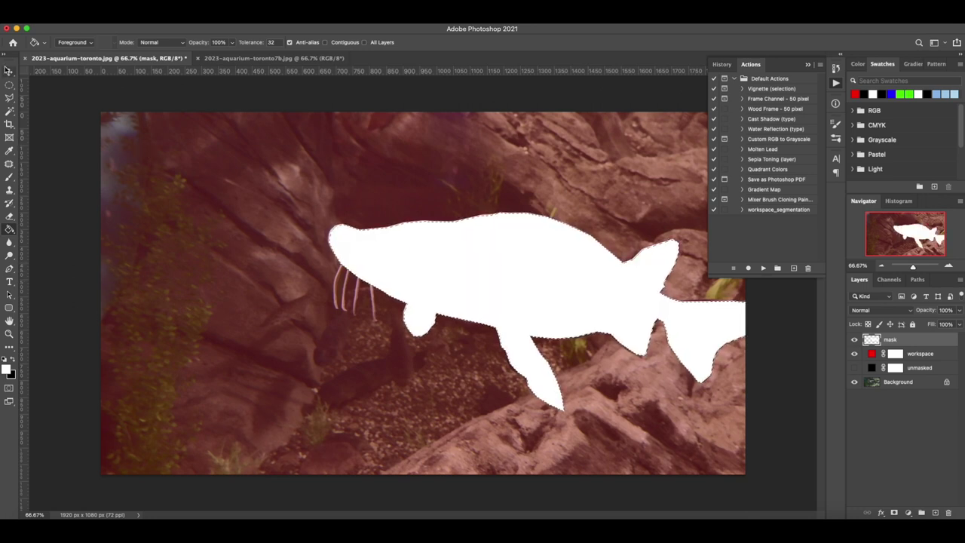
click(9, 85)
click(66, 114)
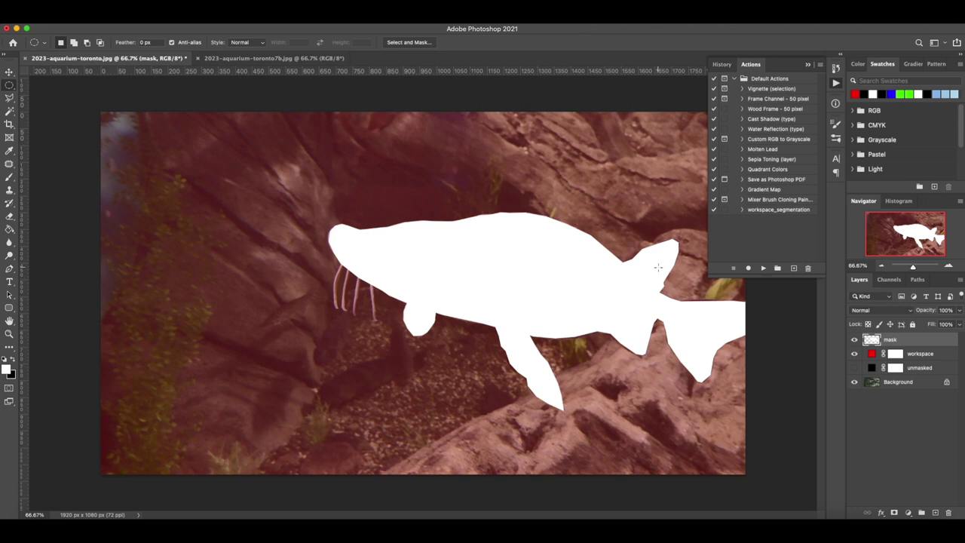
click(222, 515)
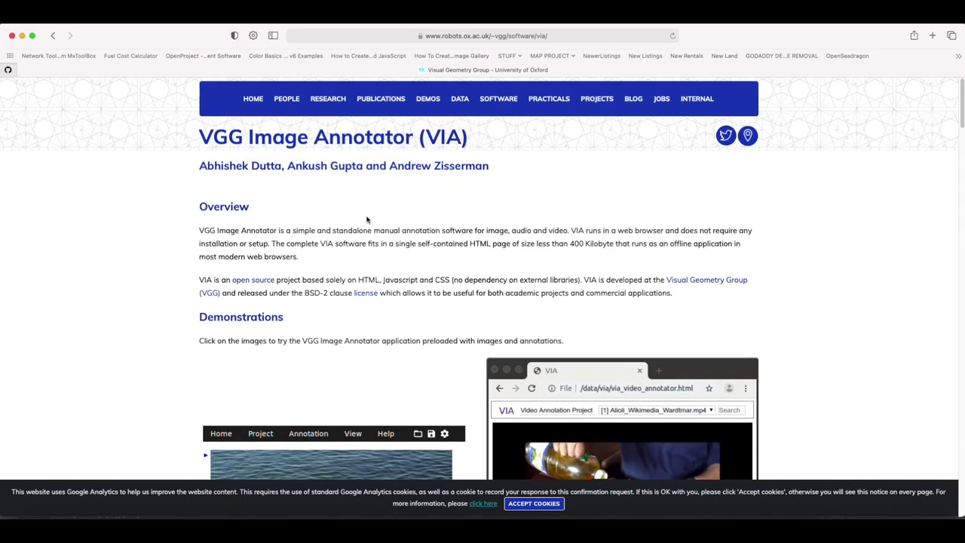
drag(200, 137, 466, 136)
click(412, 249)
scroll(431, 276, down, 5)
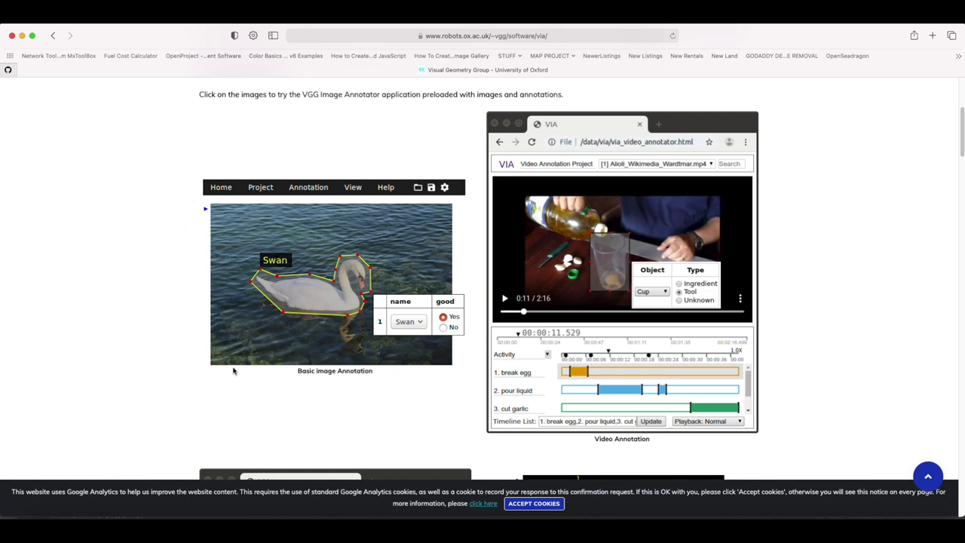
scroll(624, 264, up, 5)
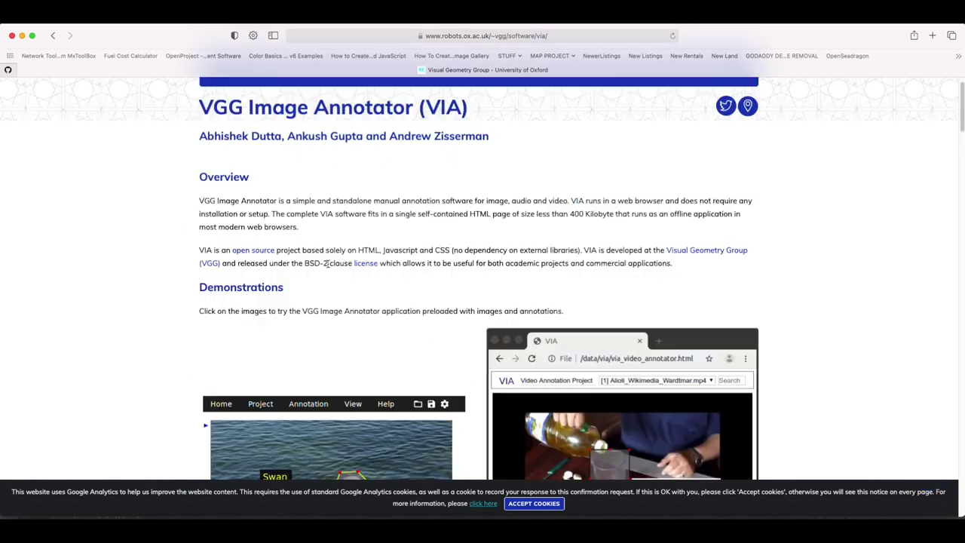
scroll(329, 267, down, 10)
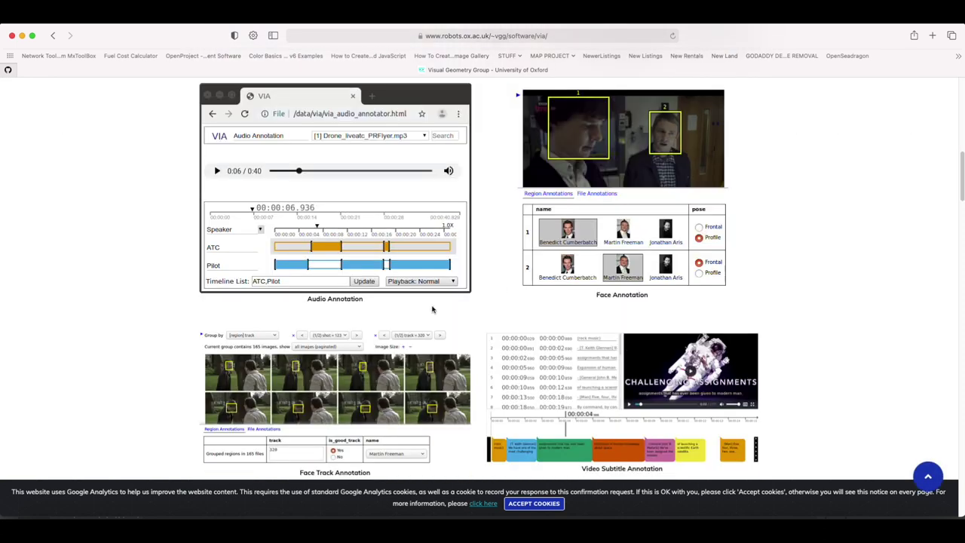
scroll(445, 339, down, 5)
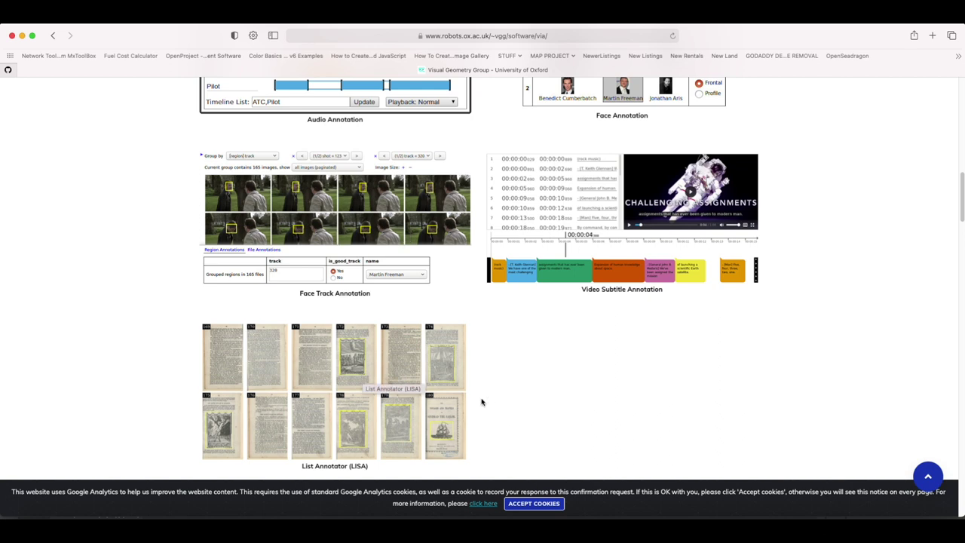
scroll(648, 250, up, 8)
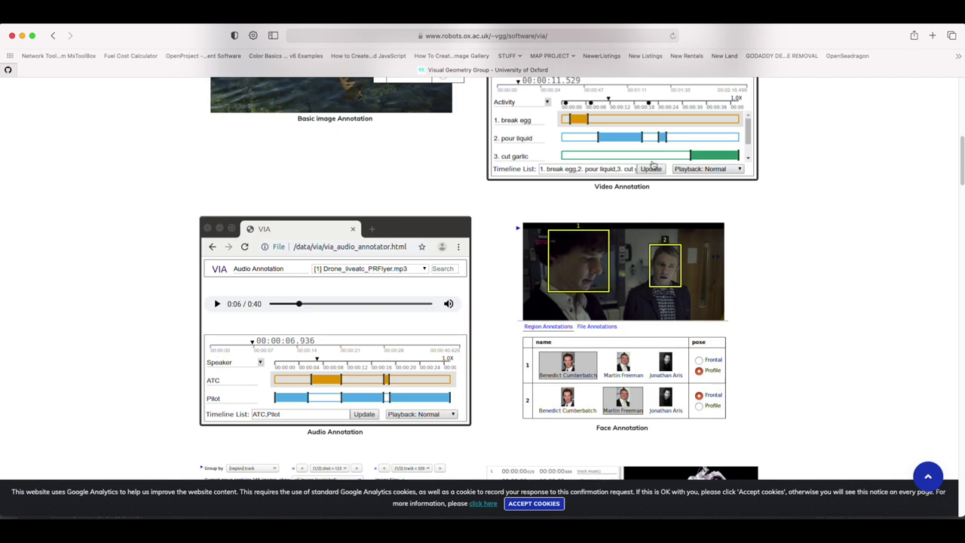
scroll(647, 324, up, 9)
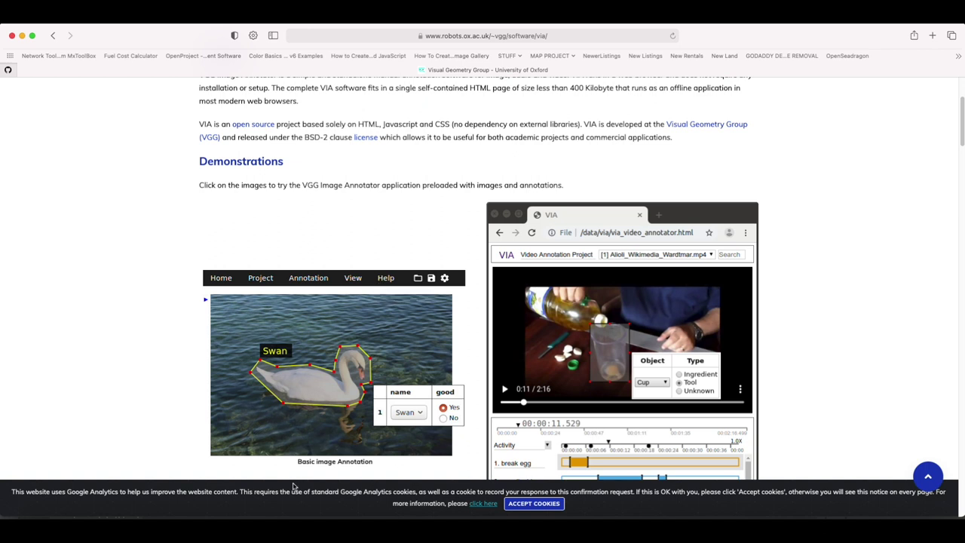
Step: Back in Photoshop, start recording a new action named segment_finish
click(247, 532)
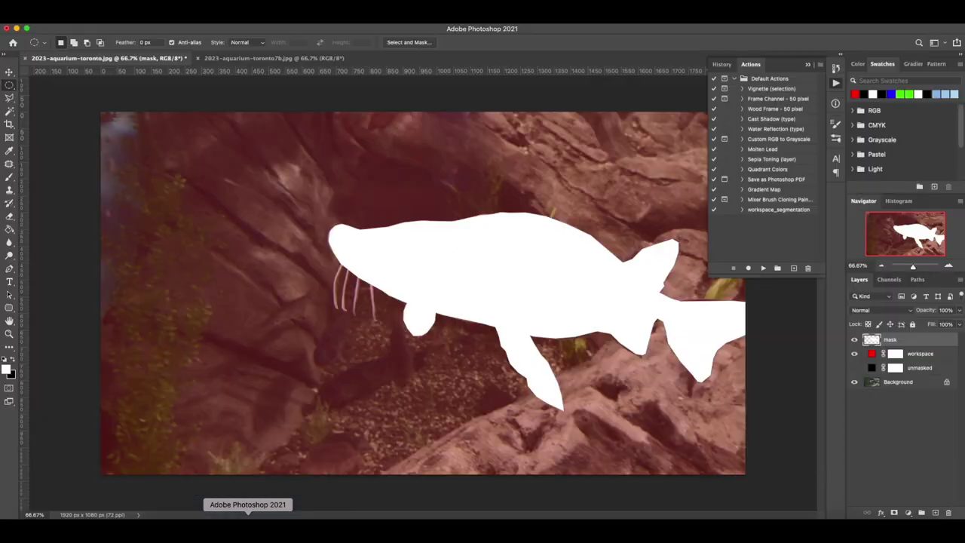
click(793, 268)
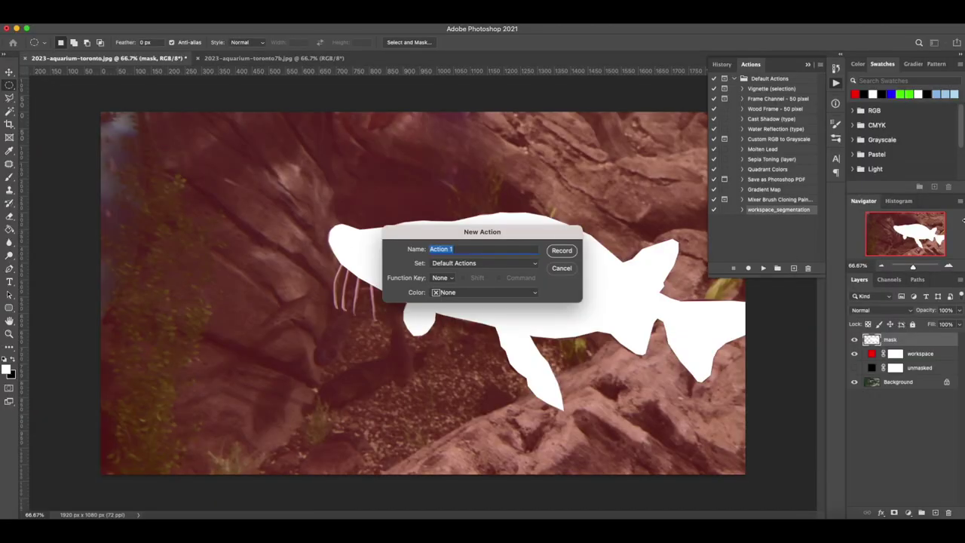
text(segment_finish)
key(Return)
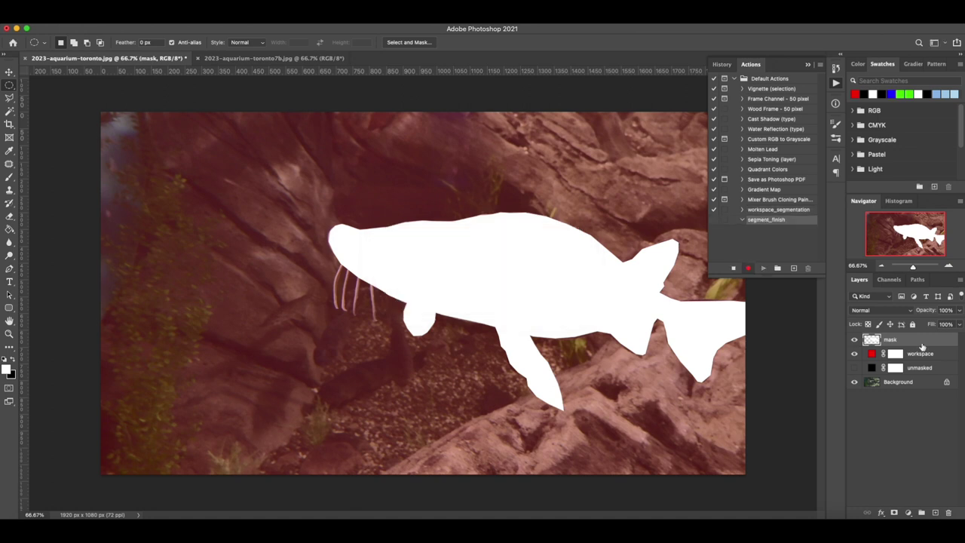
Step: Show the unmasked layer and hide the workspace layer, leaving the sturgeon white on black
click(853, 367)
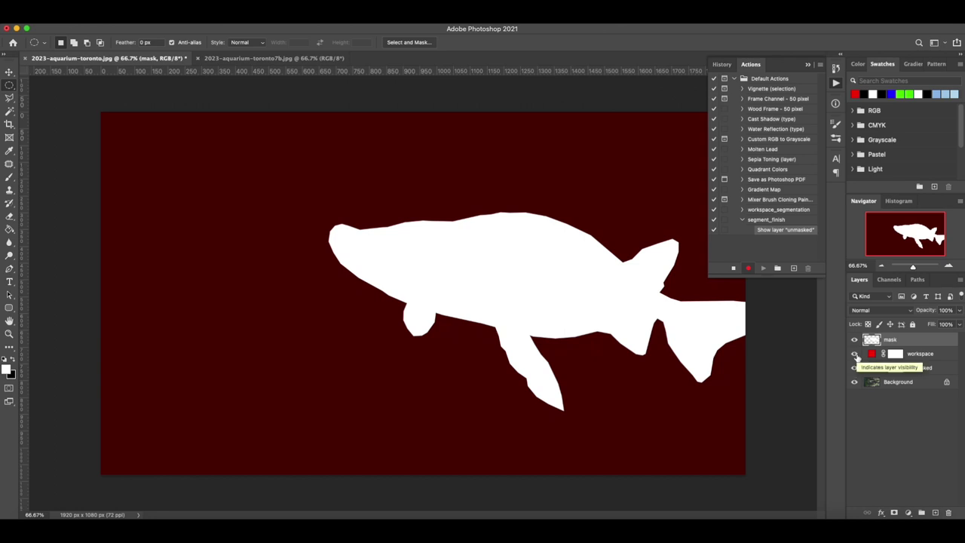
click(855, 354)
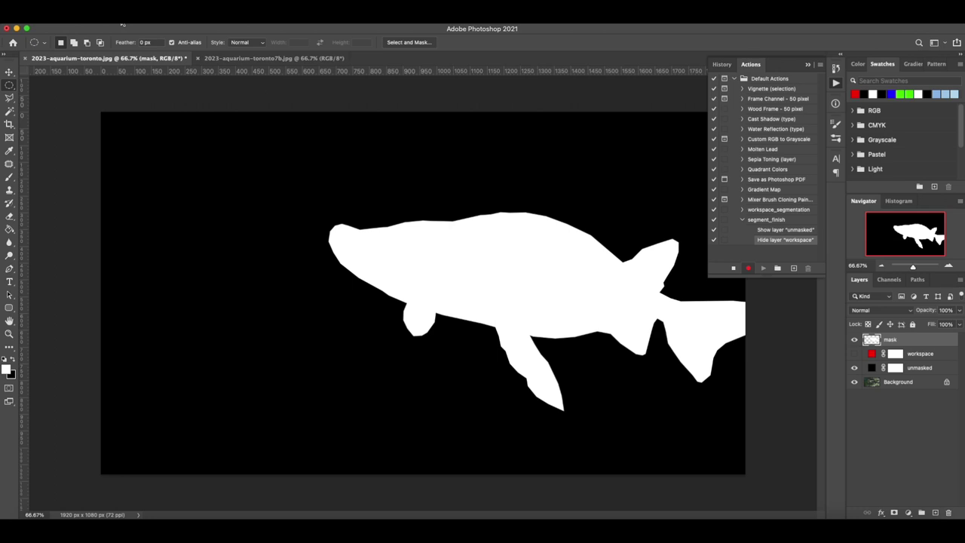
click(122, 20)
mouse_move(126, 30)
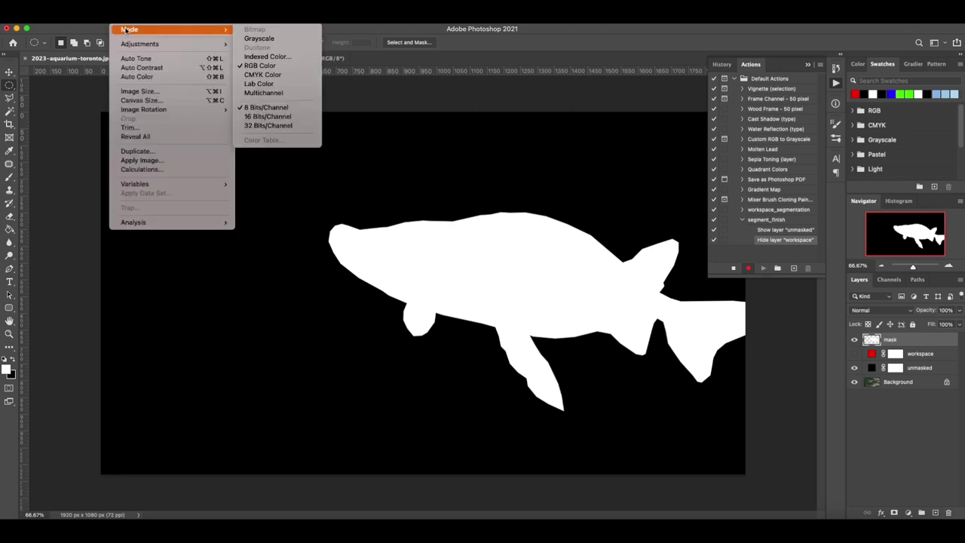
Step: Flatten and convert to Indexed Color with a Local (Selective) palette of 2 colours
click(269, 58)
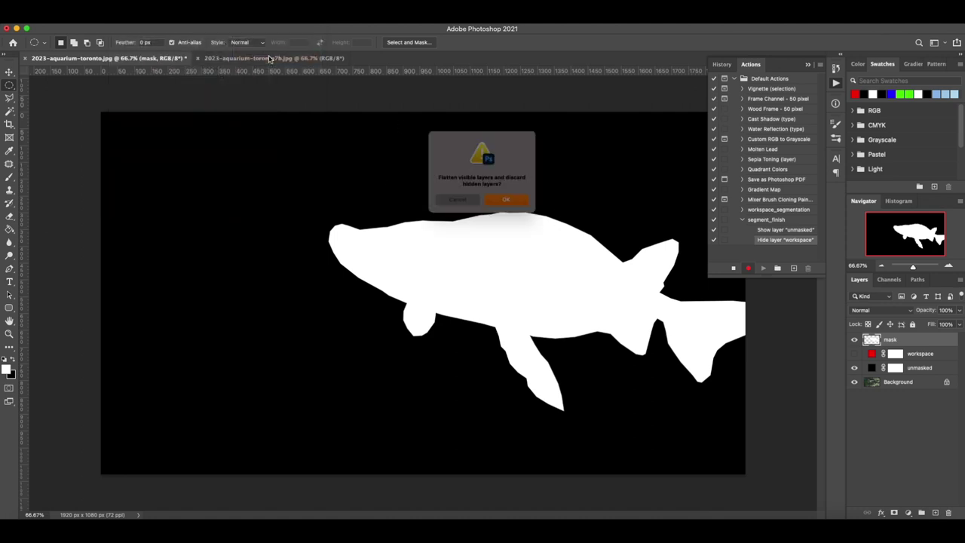
click(516, 207)
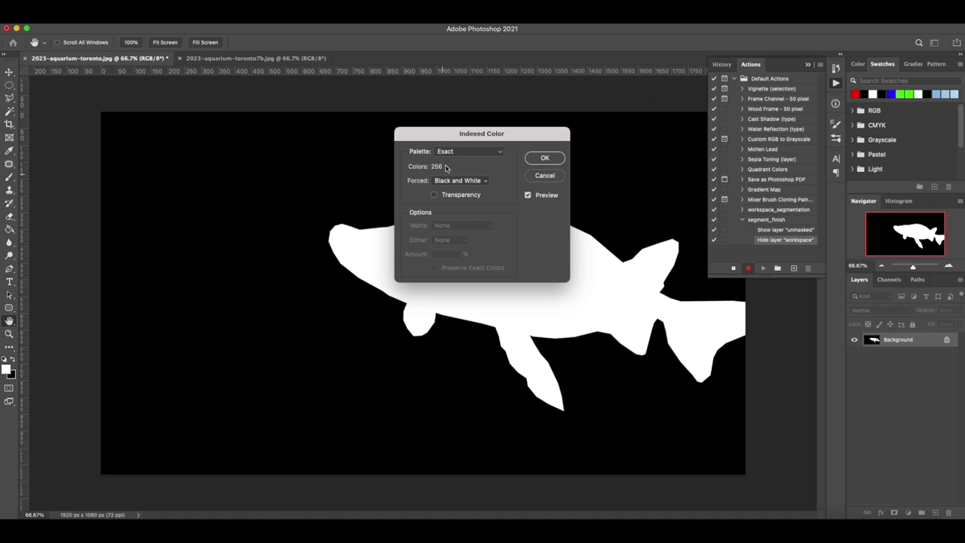
click(449, 152)
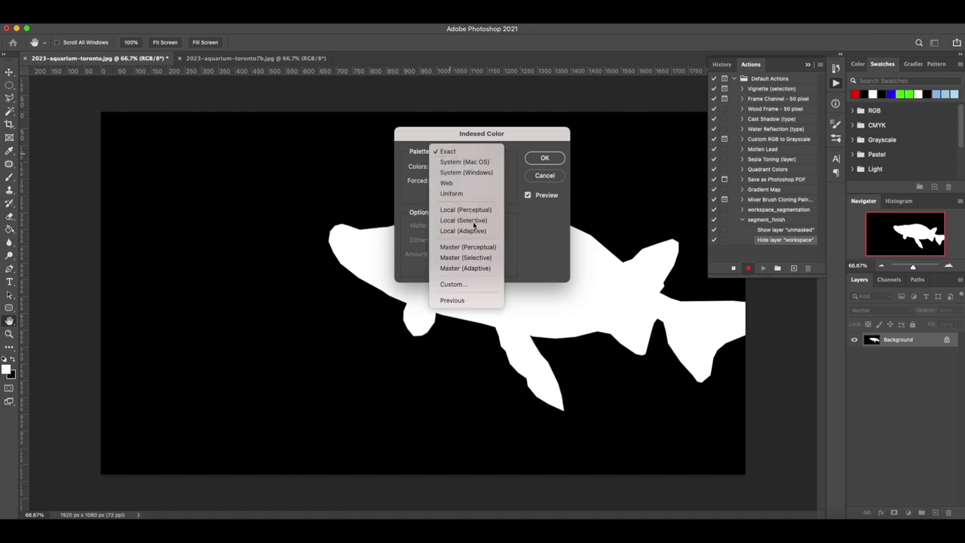
click(472, 220)
double_click(446, 165)
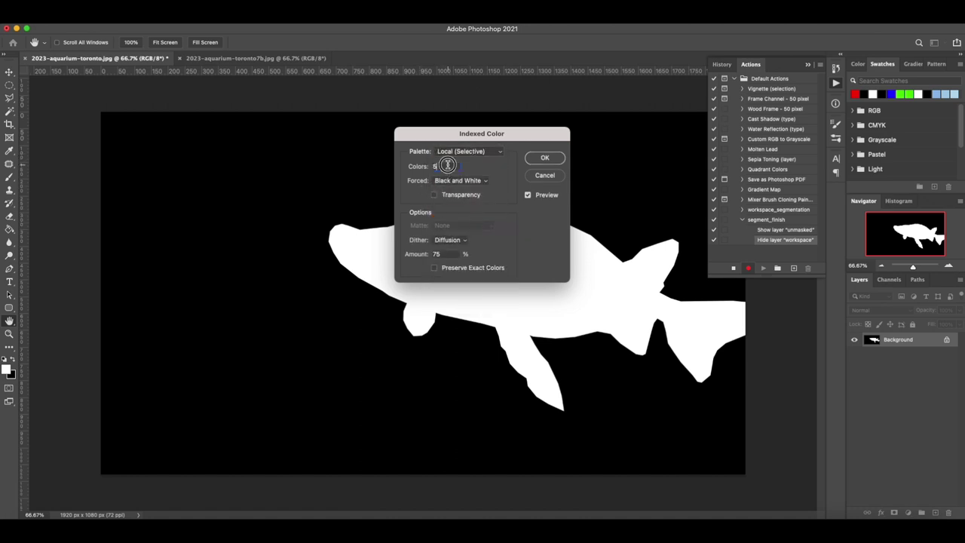
text(2)
click(544, 157)
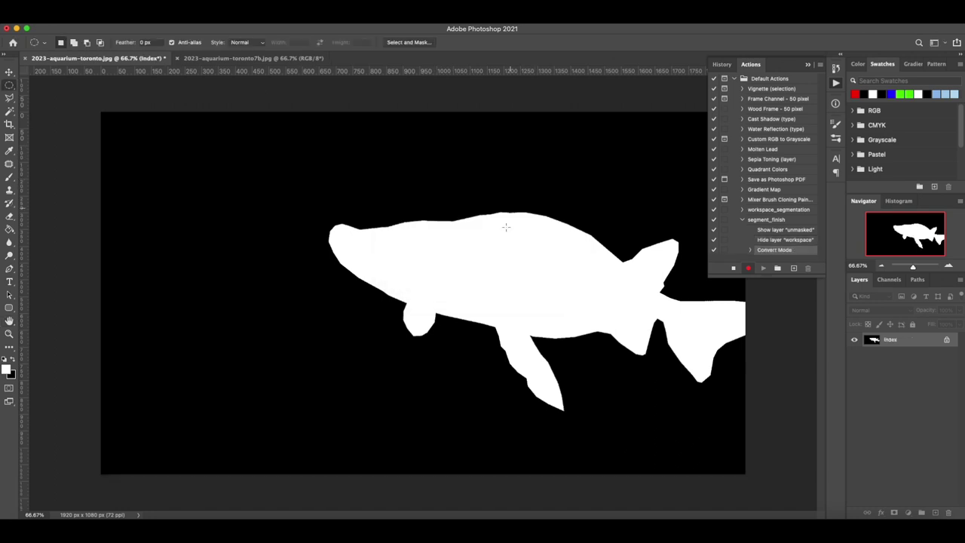
click(947, 269)
click(947, 269)
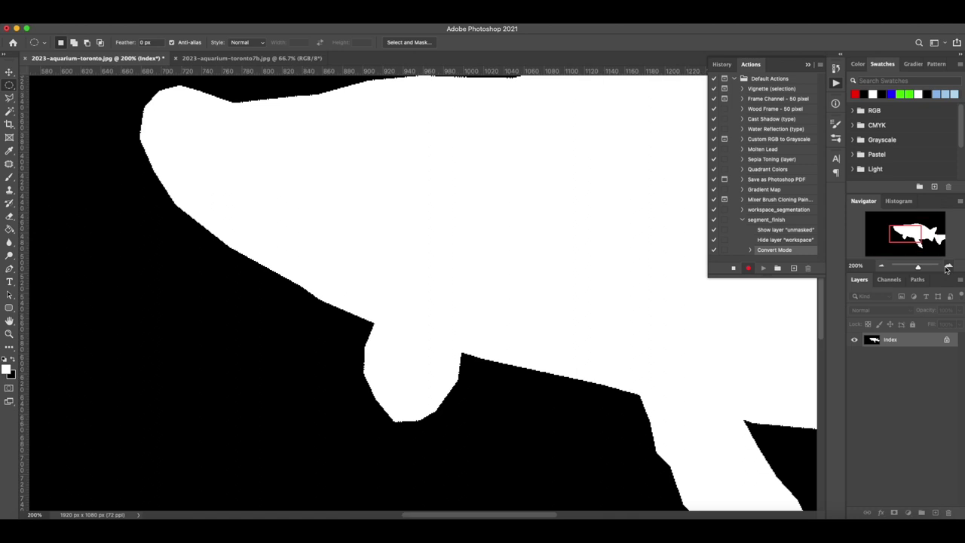
click(947, 269)
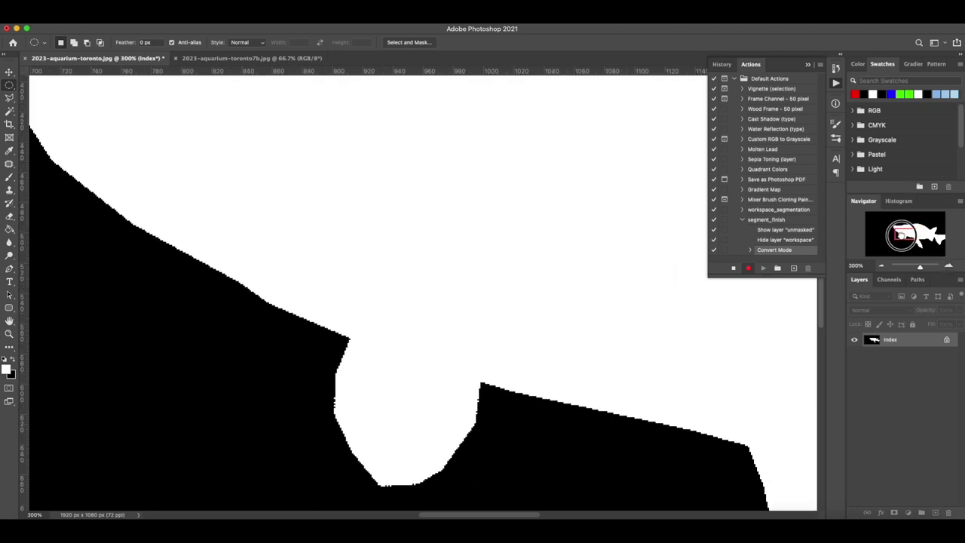
drag(902, 235, 880, 248)
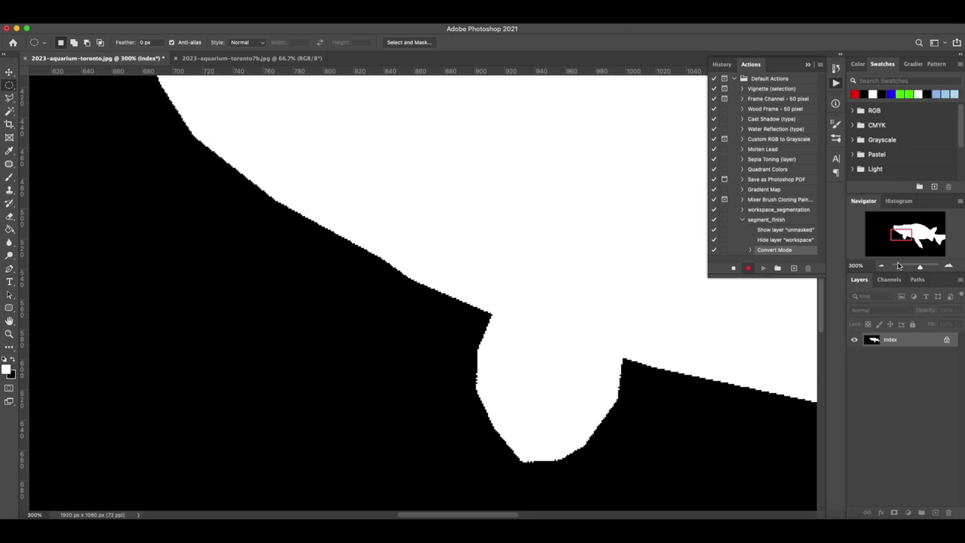
click(948, 265)
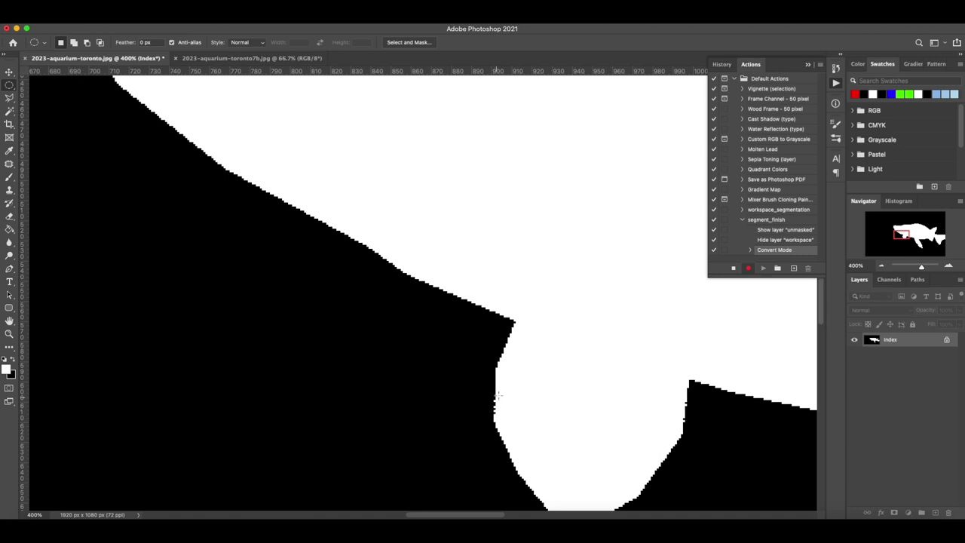
mouse_move(908, 238)
mouse_down()
mouse_move(891, 226)
mouse_move(913, 225)
mouse_move(919, 237)
mouse_up()
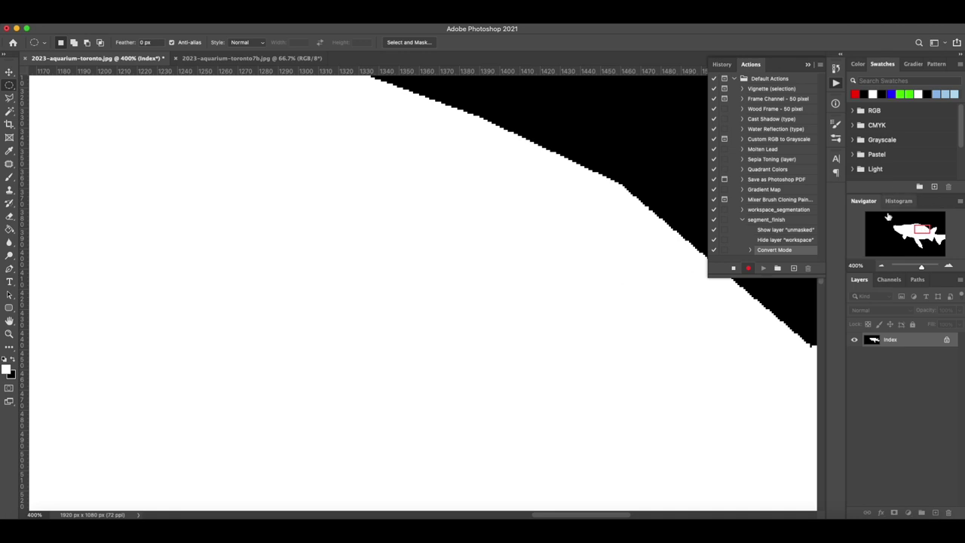
key(super+0)
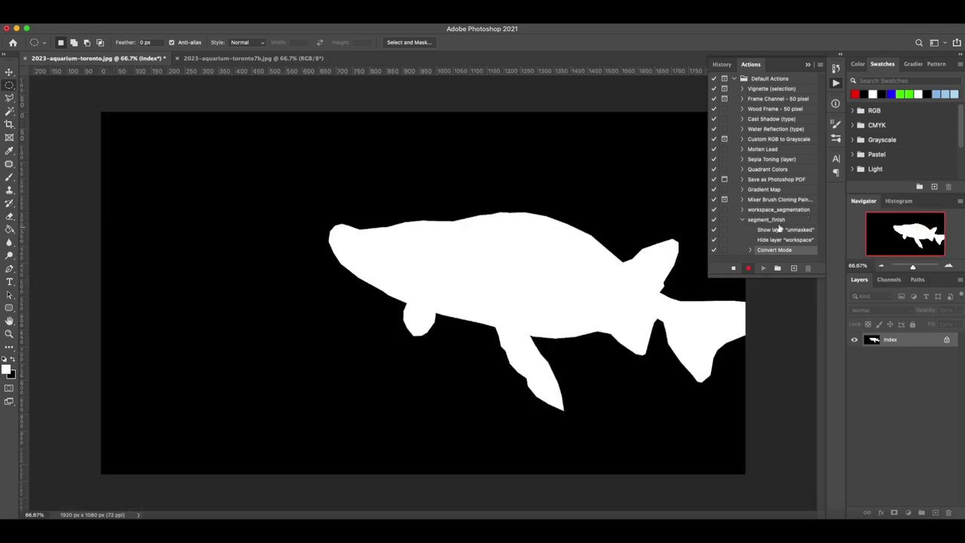
click(76, 11)
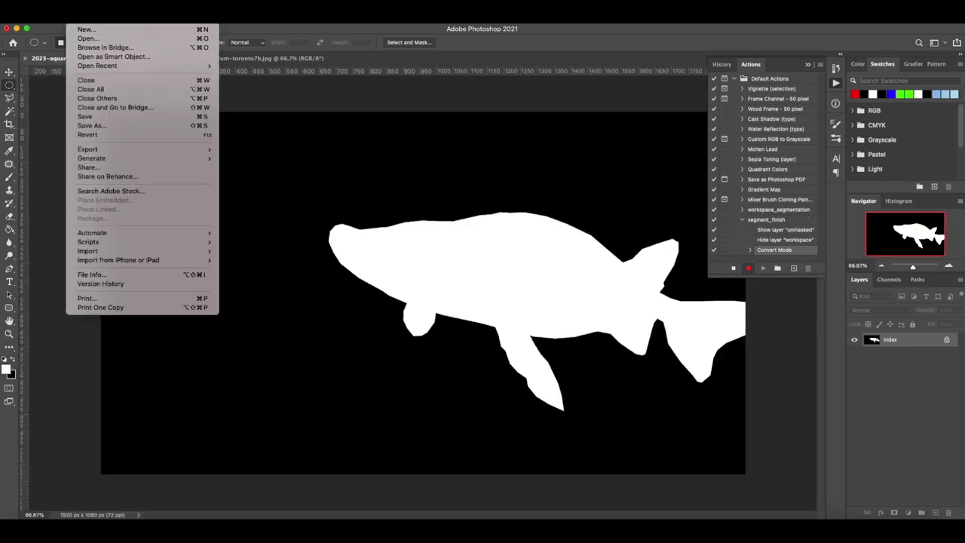
Step: Check that Save As offers GIF format, then cancel without saving
click(117, 126)
click(469, 323)
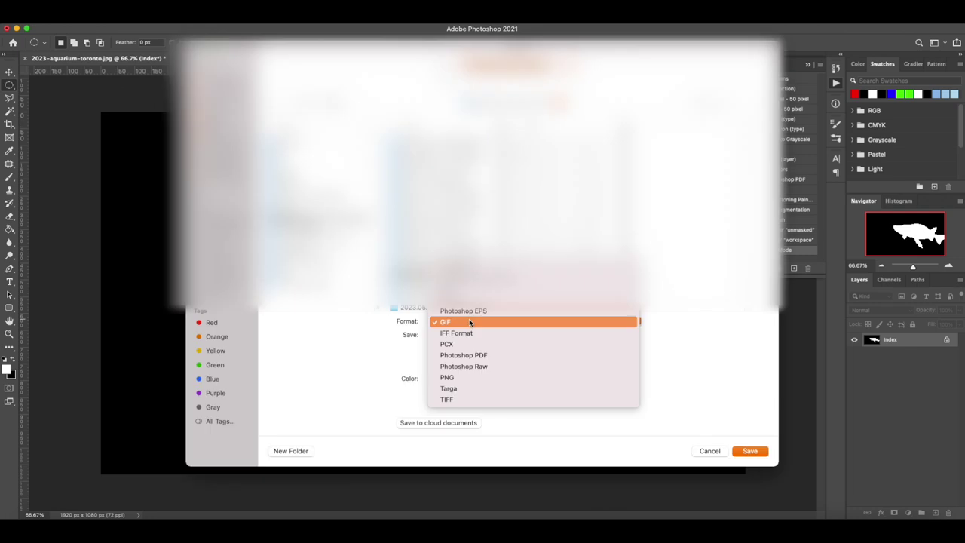
click(703, 395)
click(709, 450)
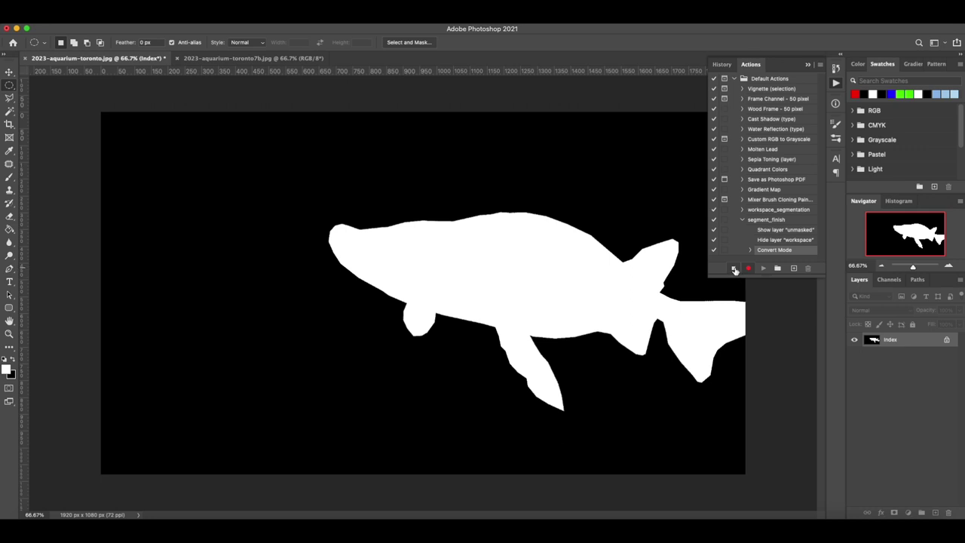
Step: Stop recording segment_finish and close the sturgeon document without saving
click(734, 268)
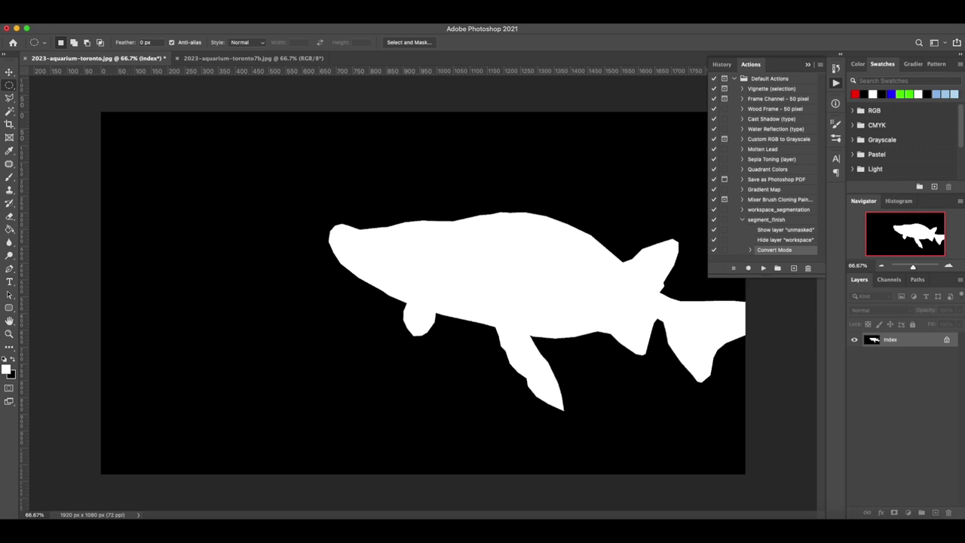
click(26, 59)
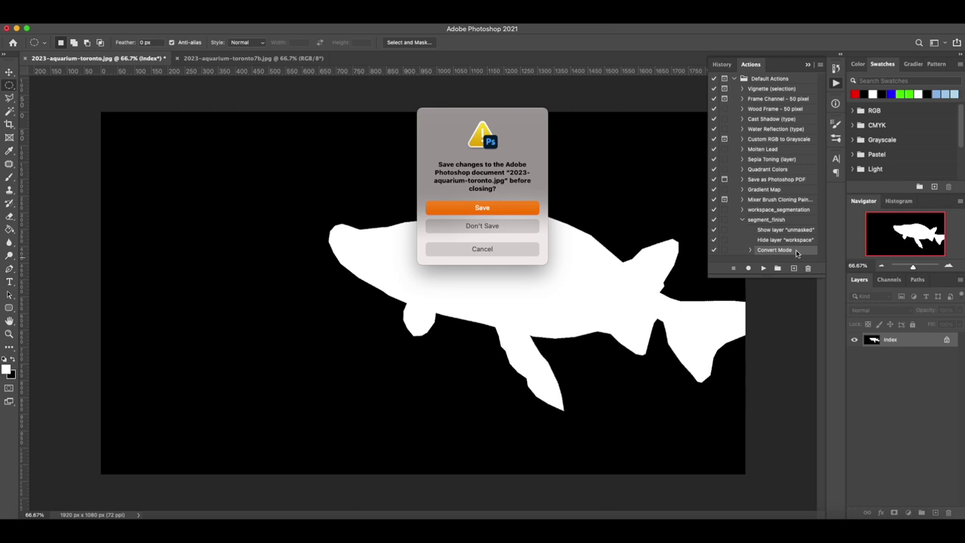
click(461, 228)
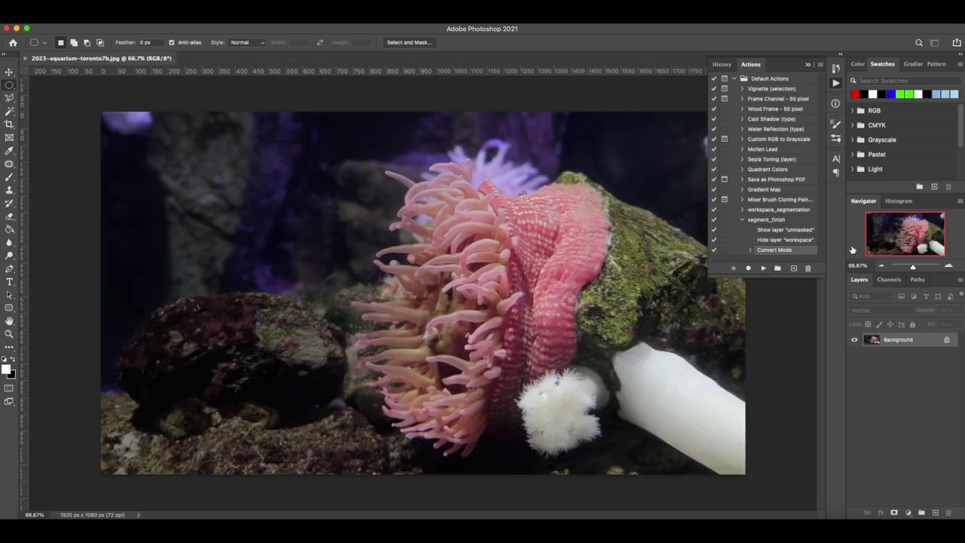
Step: Run the workspace_segmentation action on the anemone photo
click(742, 220)
click(775, 210)
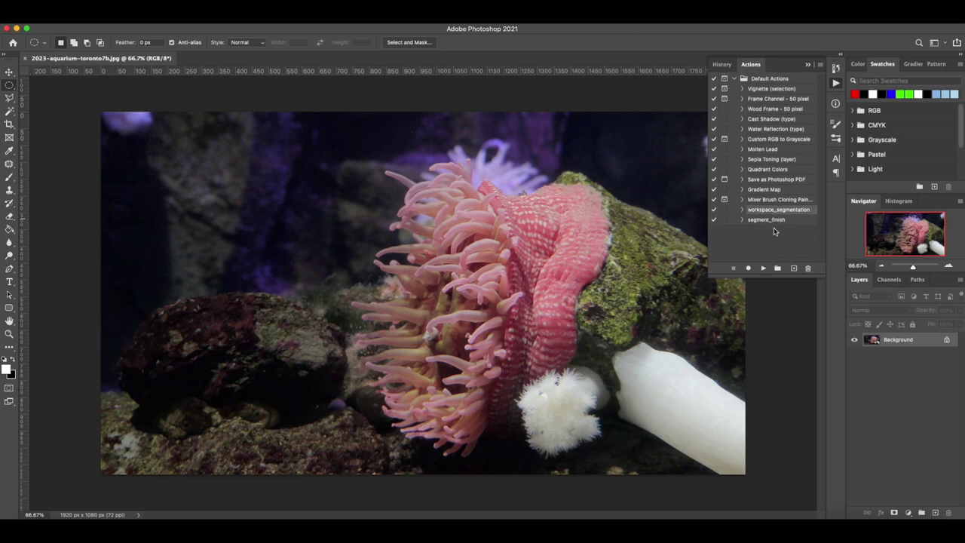
click(763, 269)
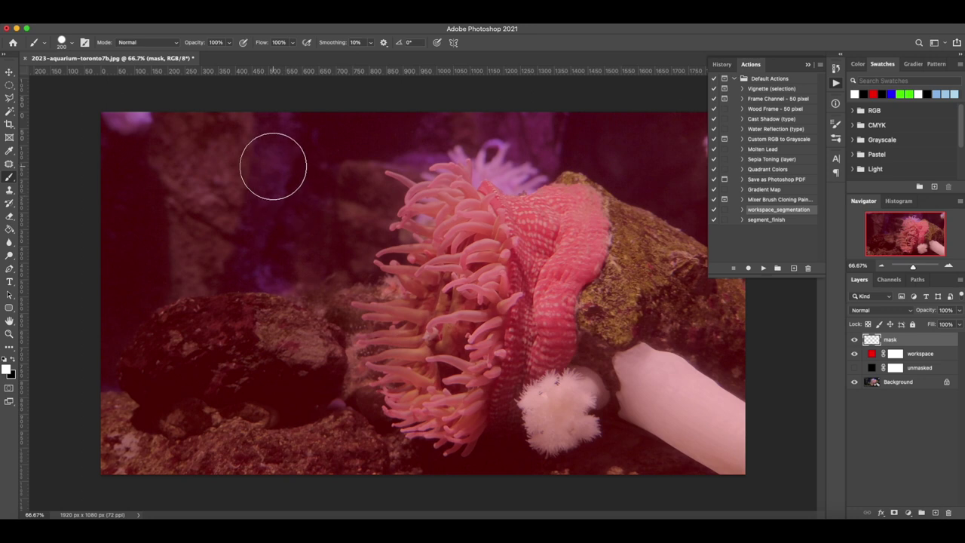
Step: Shrink the brush, adjust its hardness, and paint the anemone's body white on the mask
key(bracketleft)
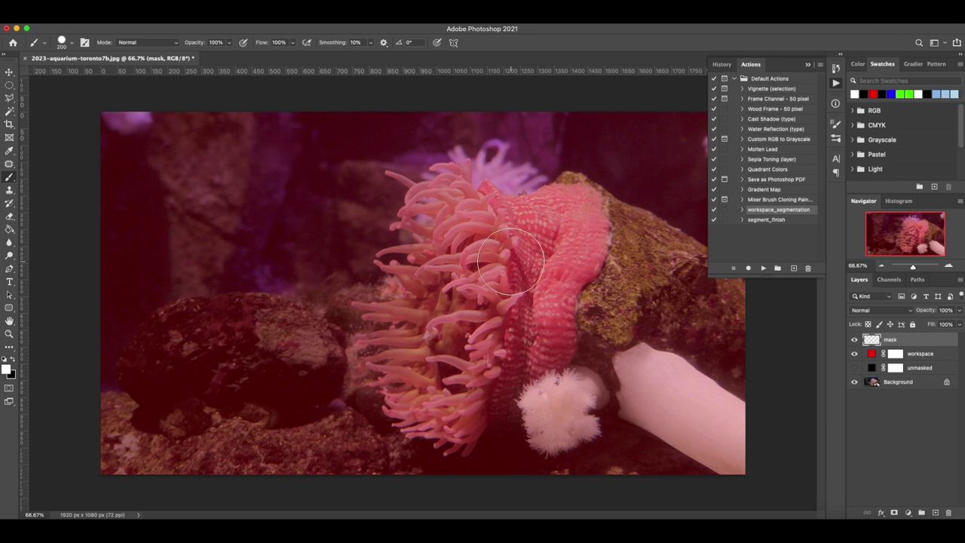
drag(482, 194, 513, 206)
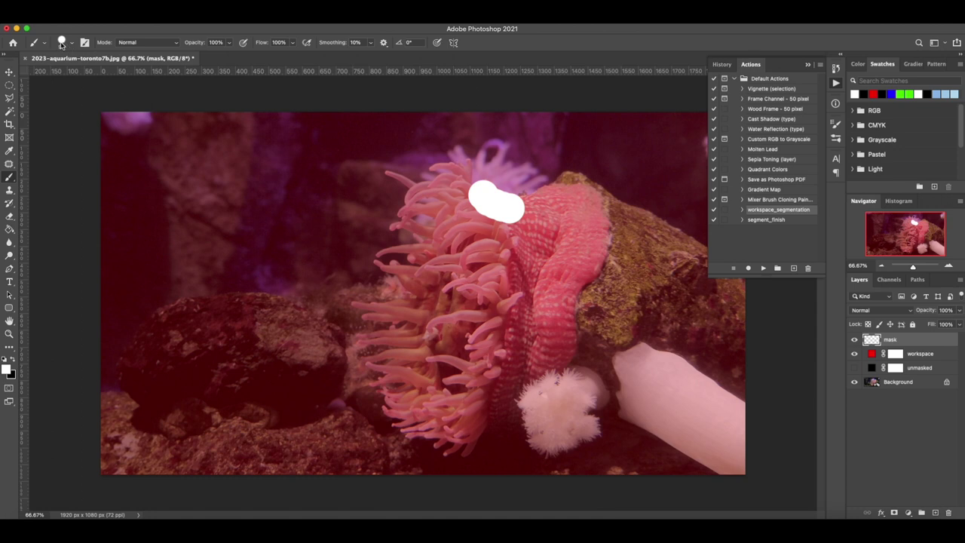
key(super+z)
click(62, 43)
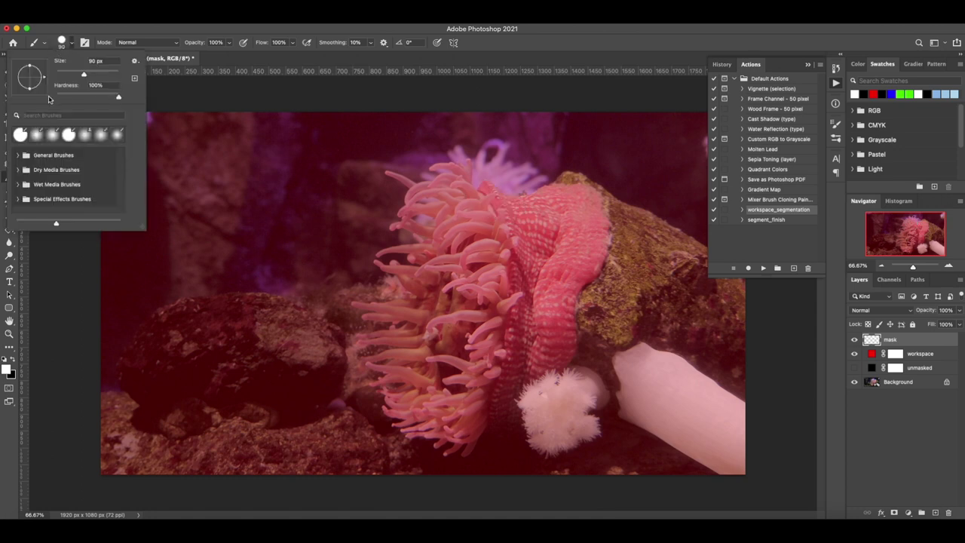
click(110, 85)
click(245, 62)
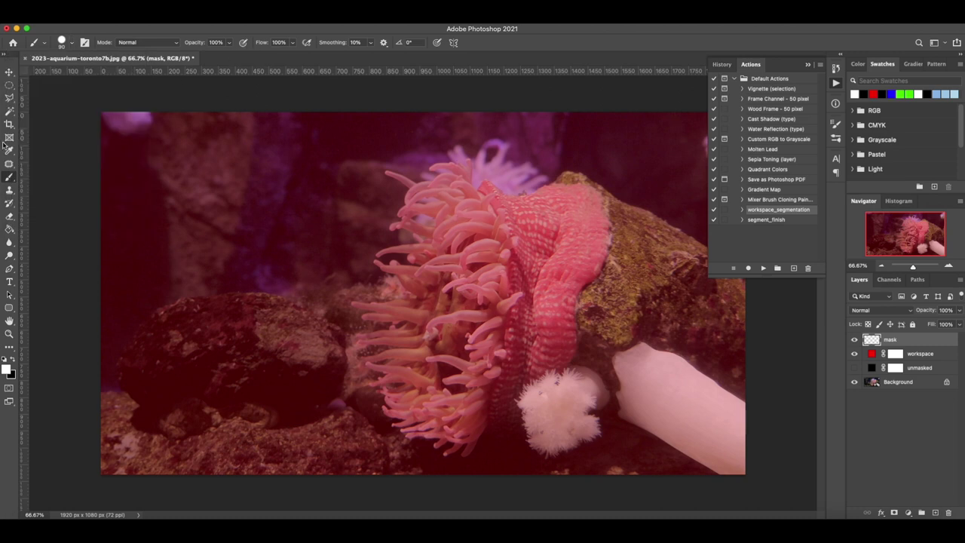
click(9, 85)
click(9, 98)
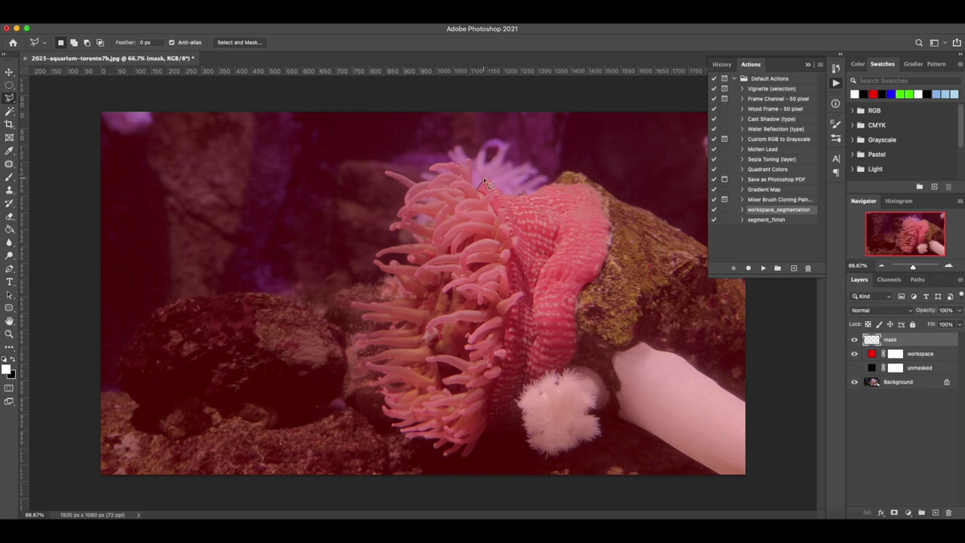
click(10, 177)
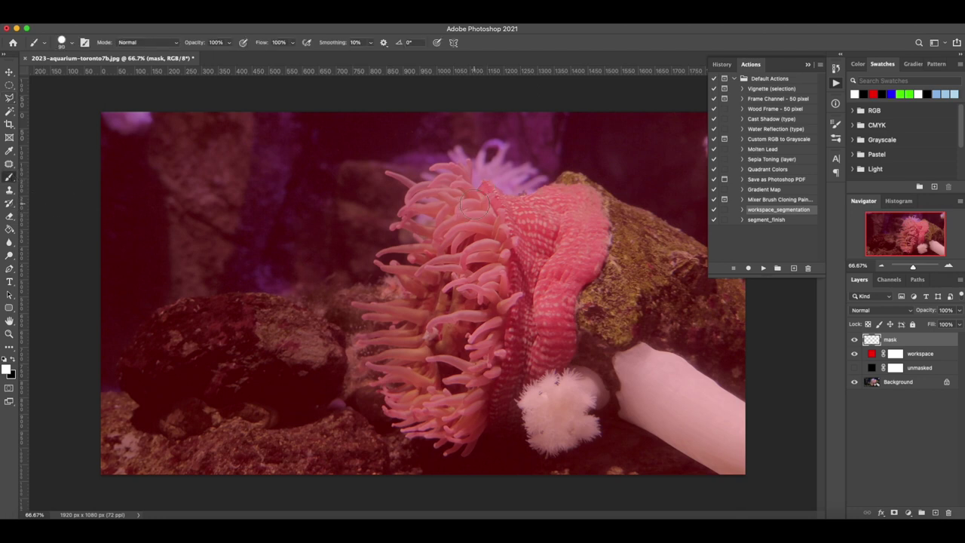
mouse_move(504, 208)
mouse_down()
mouse_move(534, 217)
mouse_move(579, 208)
mouse_move(573, 263)
mouse_move(540, 280)
mouse_move(545, 349)
mouse_move(499, 400)
mouse_move(465, 415)
mouse_move(409, 407)
mouse_move(403, 397)
mouse_move(425, 400)
mouse_move(504, 371)
mouse_move(524, 326)
mouse_move(435, 366)
mouse_move(401, 357)
mouse_move(510, 344)
mouse_move(502, 306)
mouse_move(394, 320)
mouse_move(478, 313)
mouse_move(510, 259)
mouse_move(426, 279)
mouse_move(514, 260)
mouse_move(509, 249)
mouse_move(441, 232)
mouse_move(481, 222)
mouse_move(456, 195)
mouse_move(433, 197)
mouse_move(563, 236)
mouse_move(551, 346)
mouse_up()
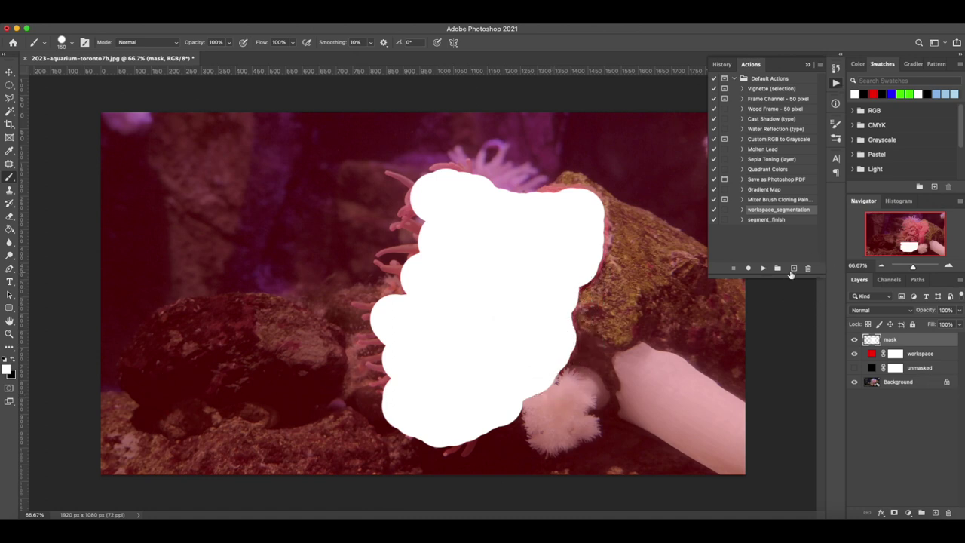
Step: Run the segment_finish action and accept flattening the visible layers
click(761, 220)
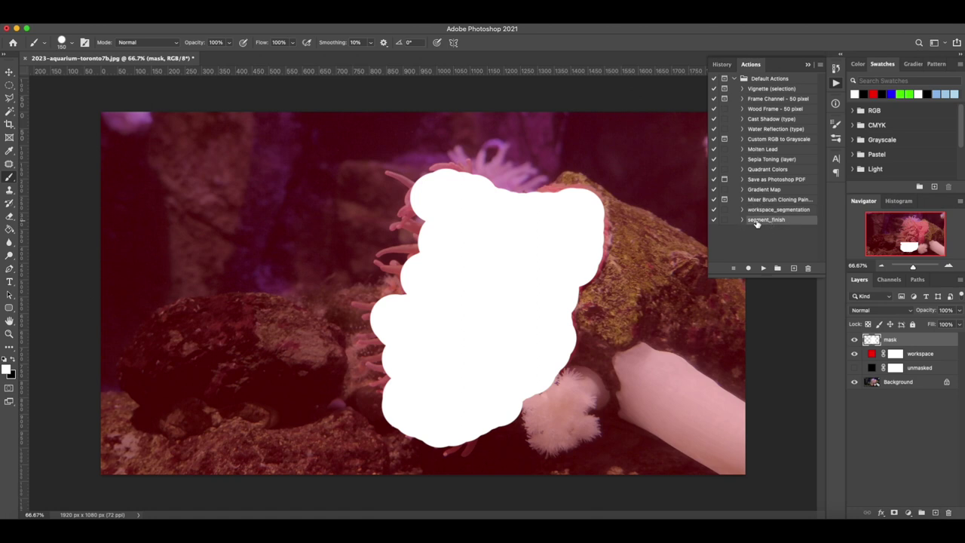
click(763, 269)
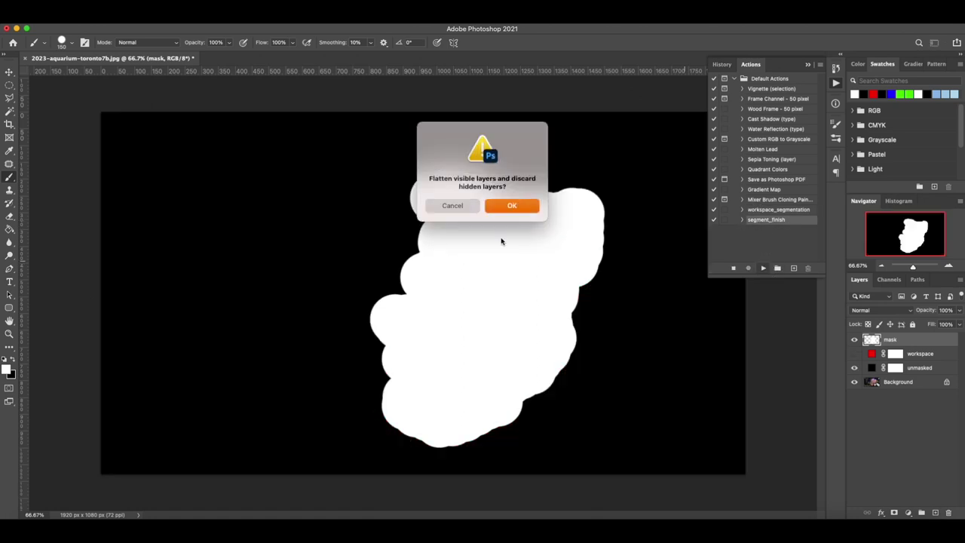
click(518, 206)
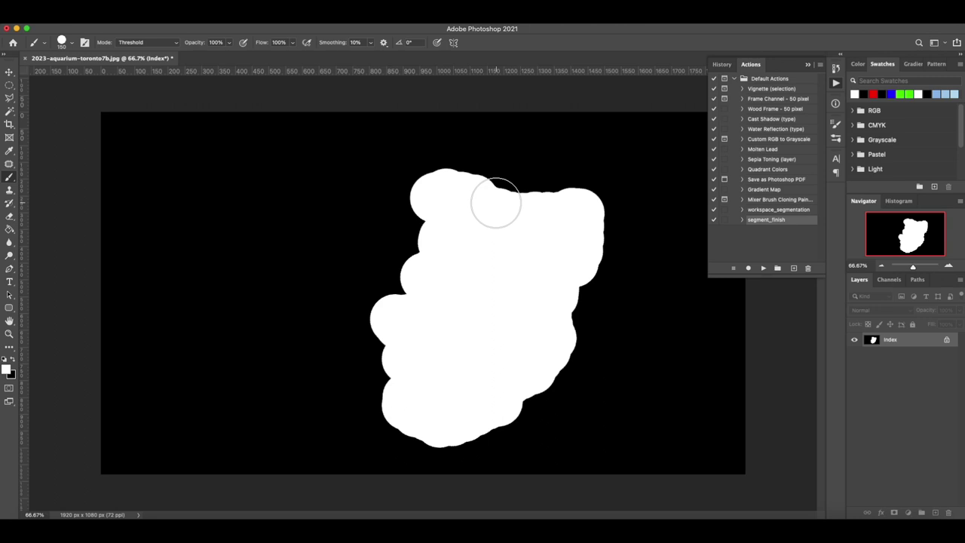
Step: Paint white over the black notches on the shape's top, upper-left and right edges
click(494, 202)
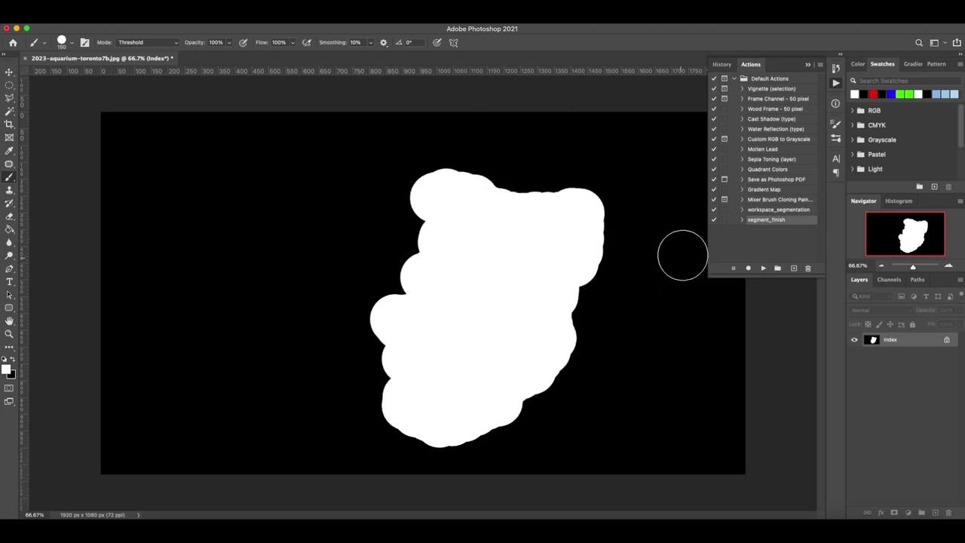
click(431, 213)
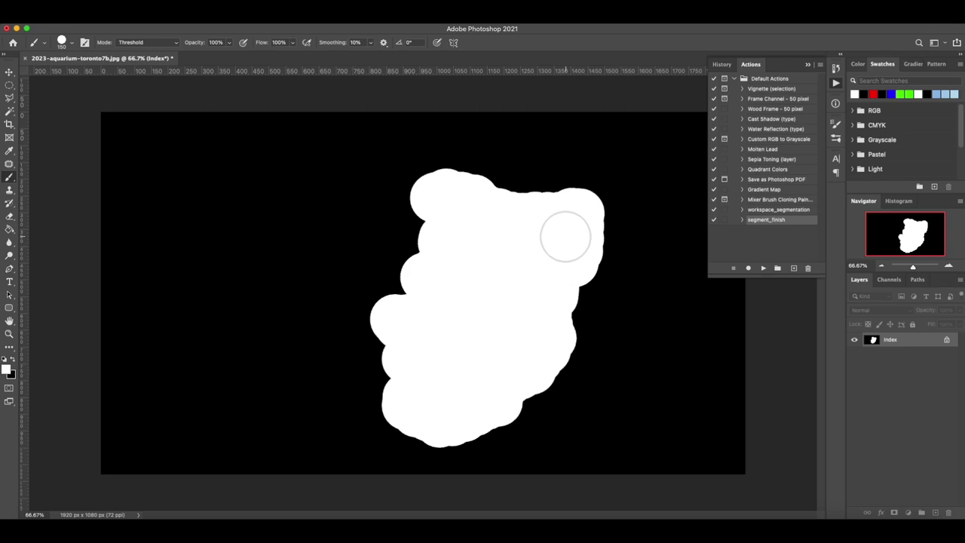
click(564, 344)
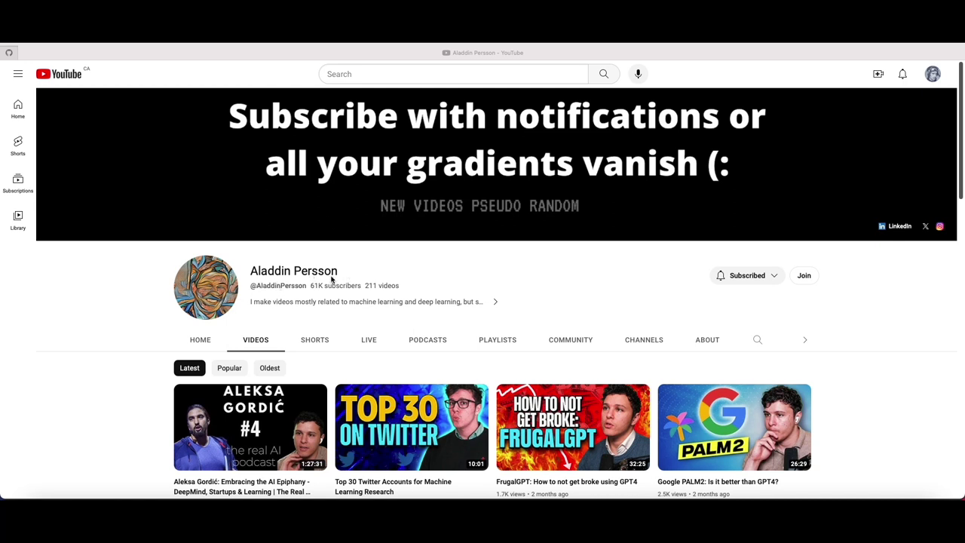
Step: Scroll down and back up through the channel's Videos tab
scroll(485, 341, down, 15)
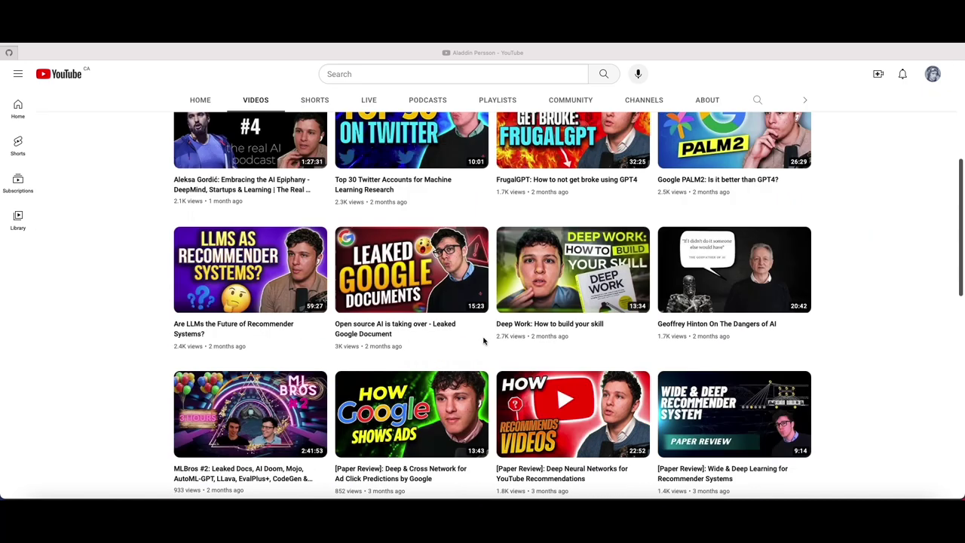
scroll(598, 384, down, 5)
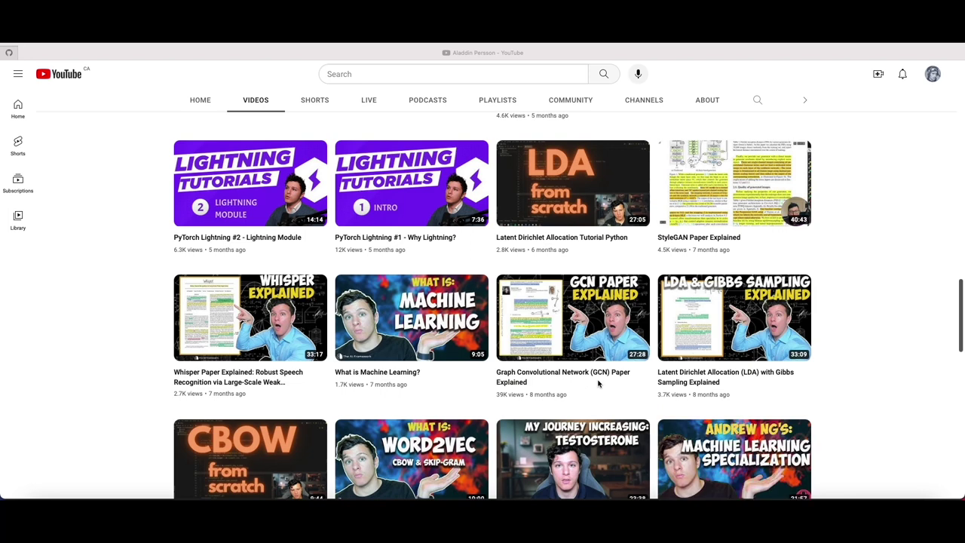
scroll(598, 383, down, 3)
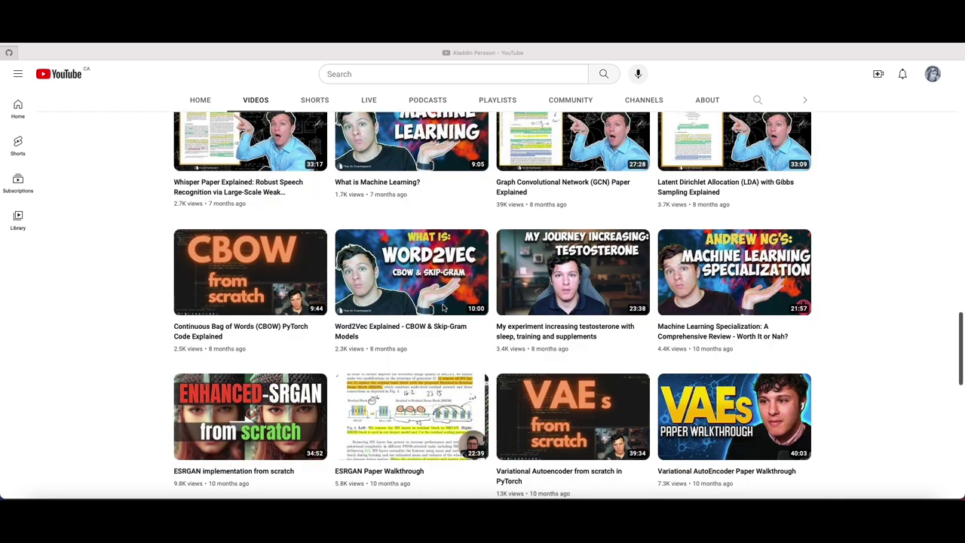
scroll(445, 309, down, 4)
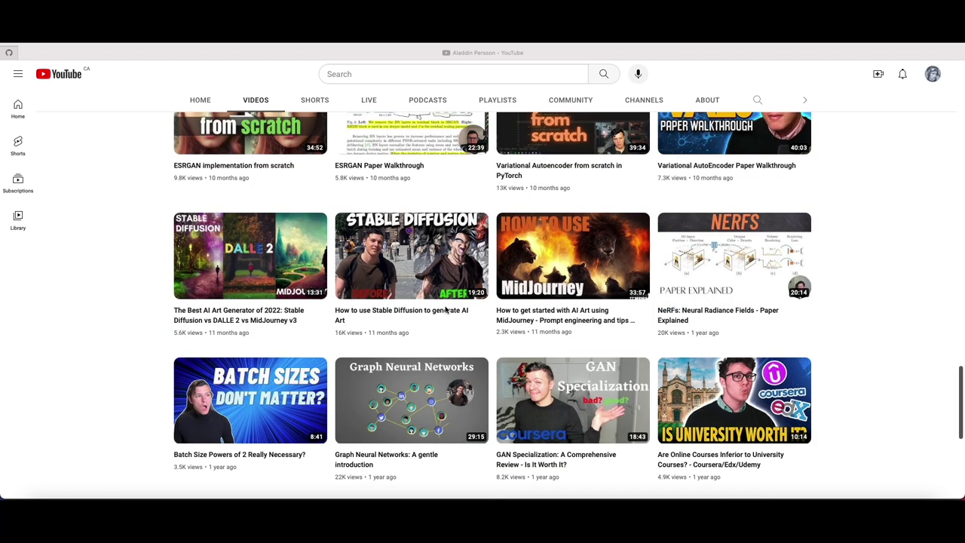
scroll(447, 308, up, 10)
scroll(447, 307, up, 4)
Step: Search the channel's videos for 'unet'
click(757, 339)
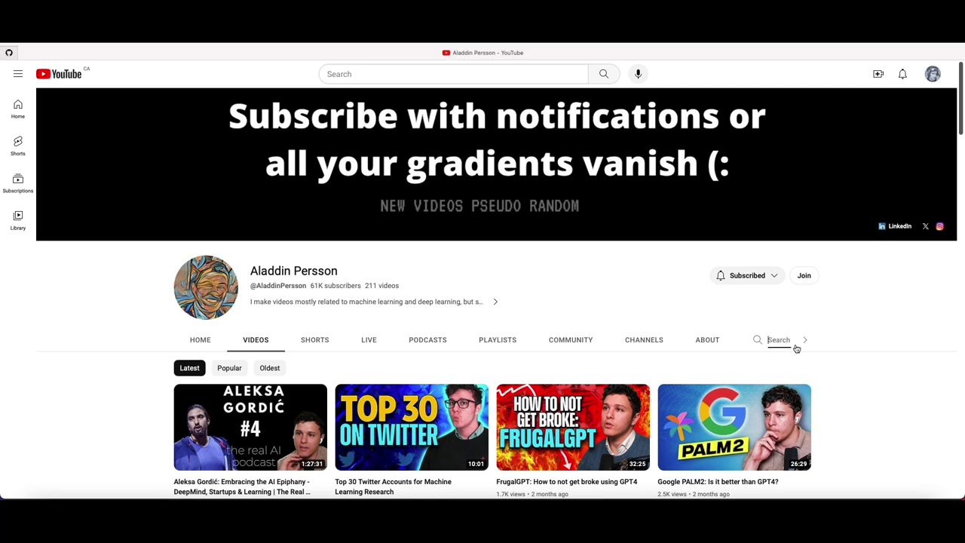
text(unet)
key(Return)
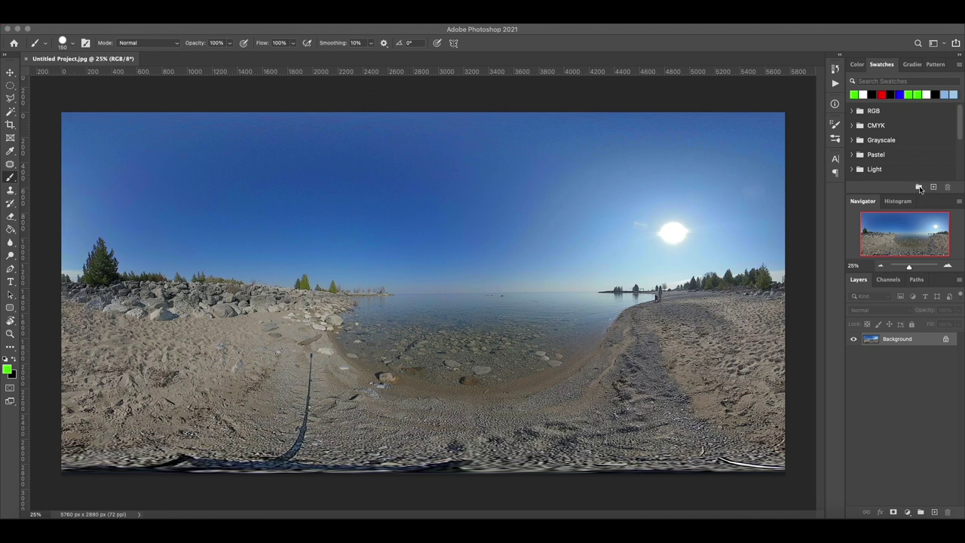
click(880, 68)
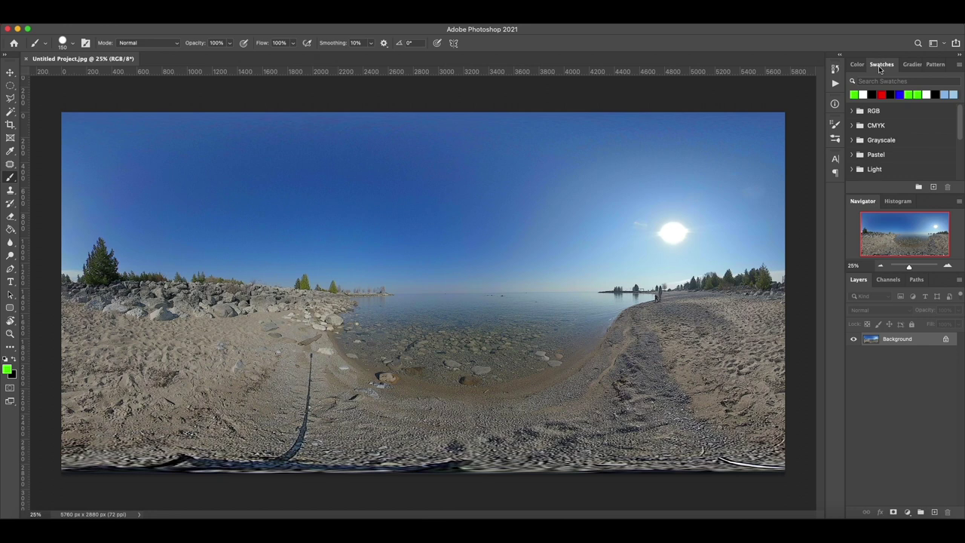
Step: Create a new swatch group named 'semantic'
click(346, 25)
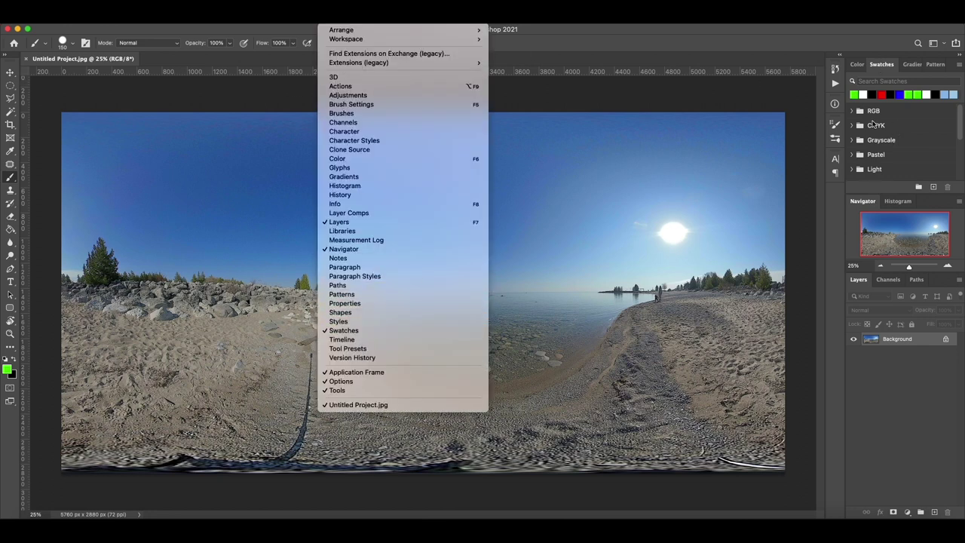
click(806, 99)
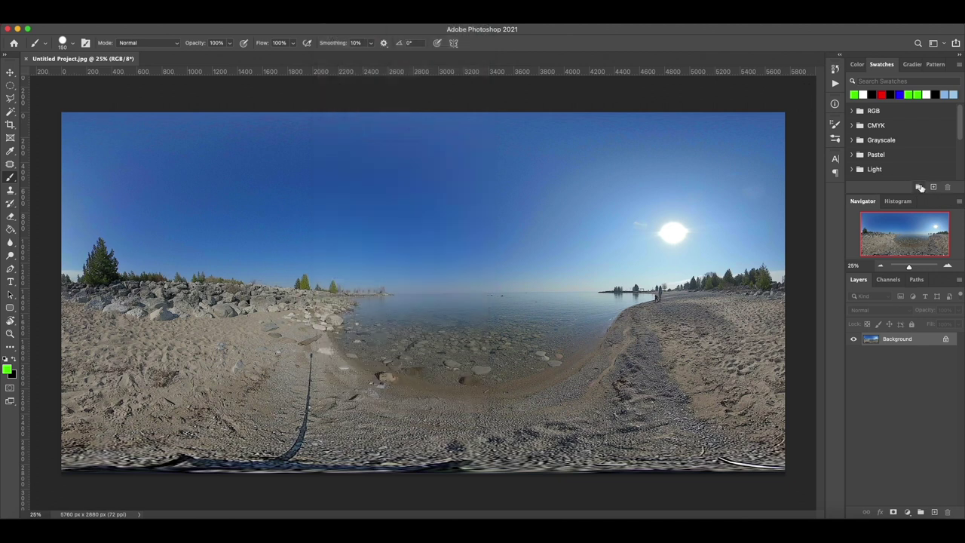
click(919, 187)
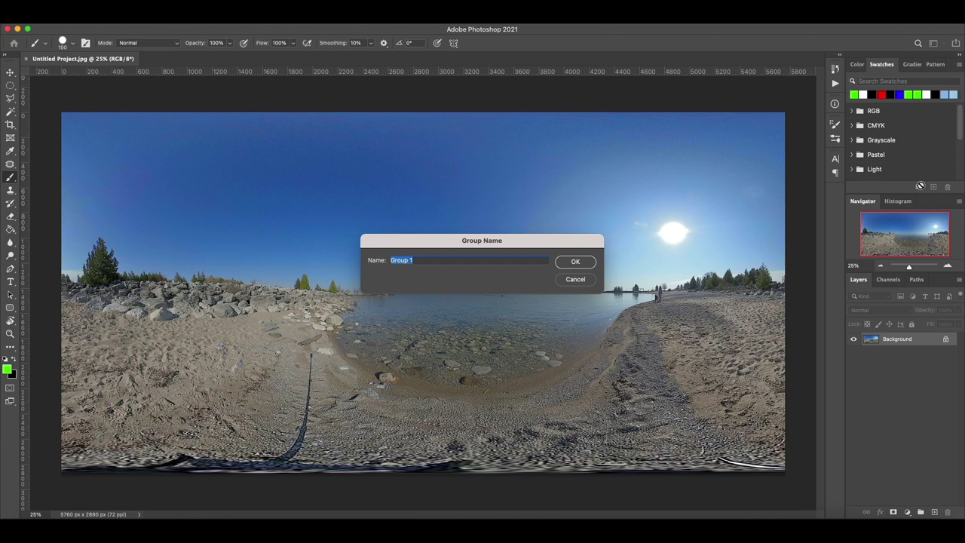
text(semantic)
key(Return)
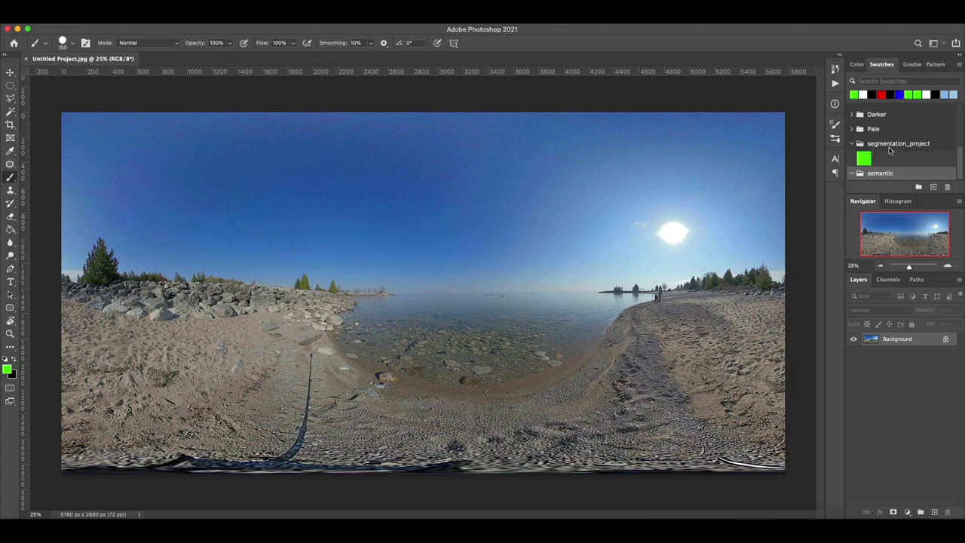
Step: Delete the segmentation_project swatch group with its swatches, then begin adding the green as a swatch
right_click(882, 147)
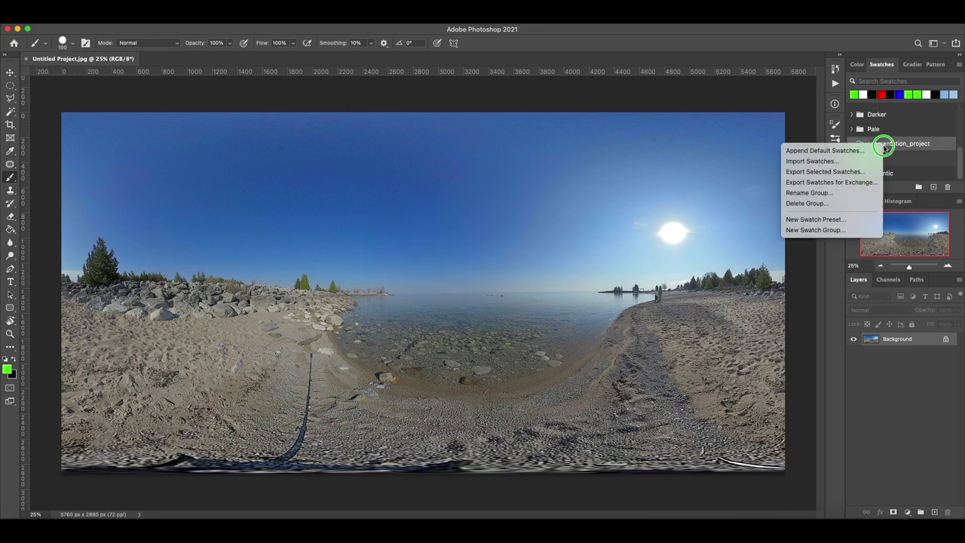
click(819, 205)
click(508, 211)
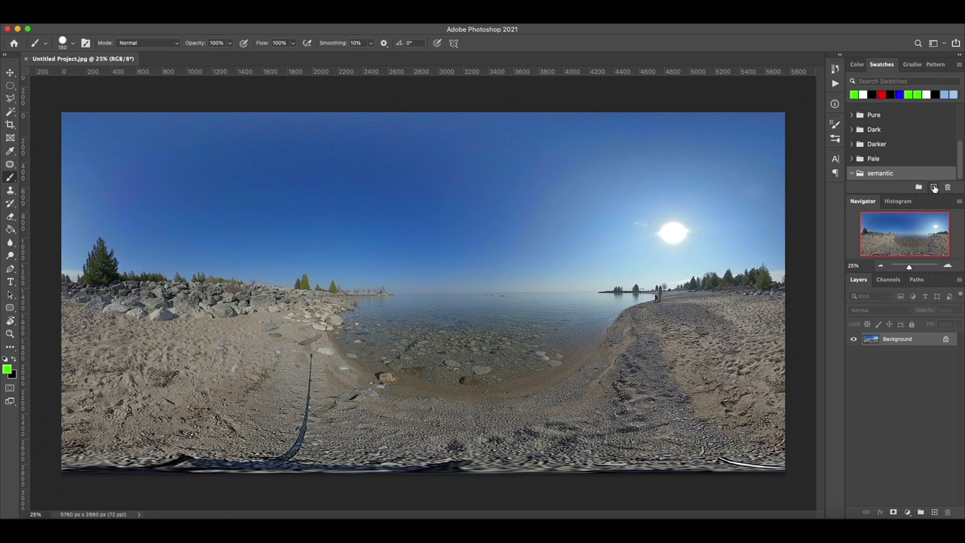
click(934, 188)
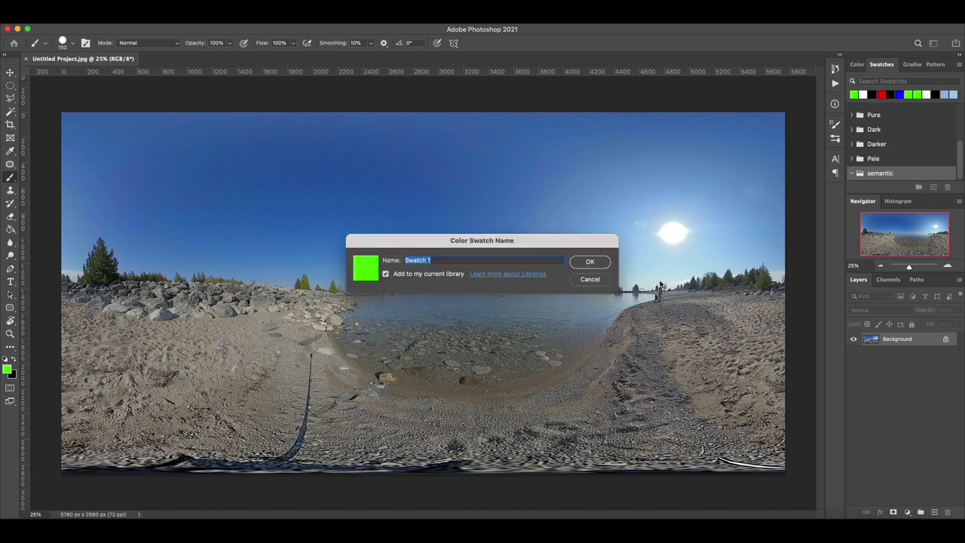
Step: Save the current green foreground colour as the 'land' swatch
click(592, 281)
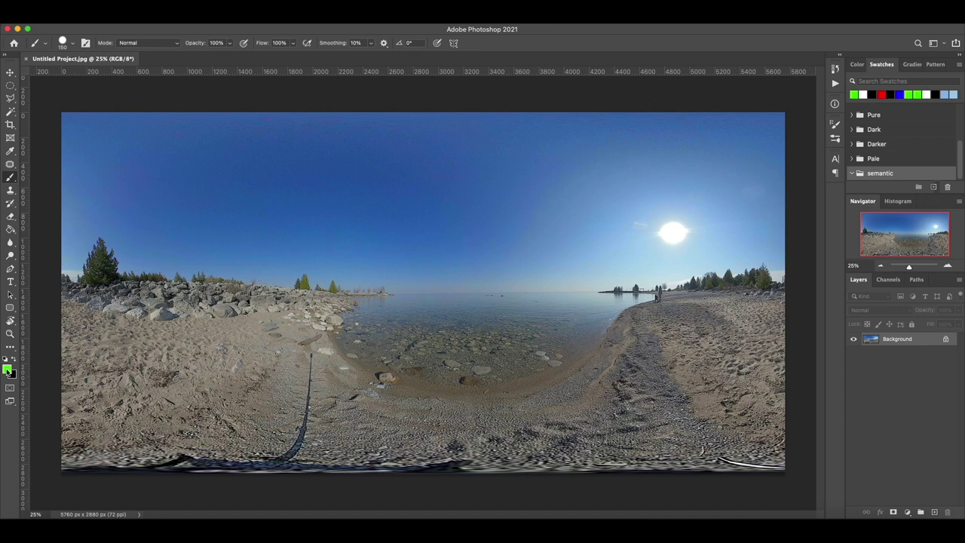
click(7, 369)
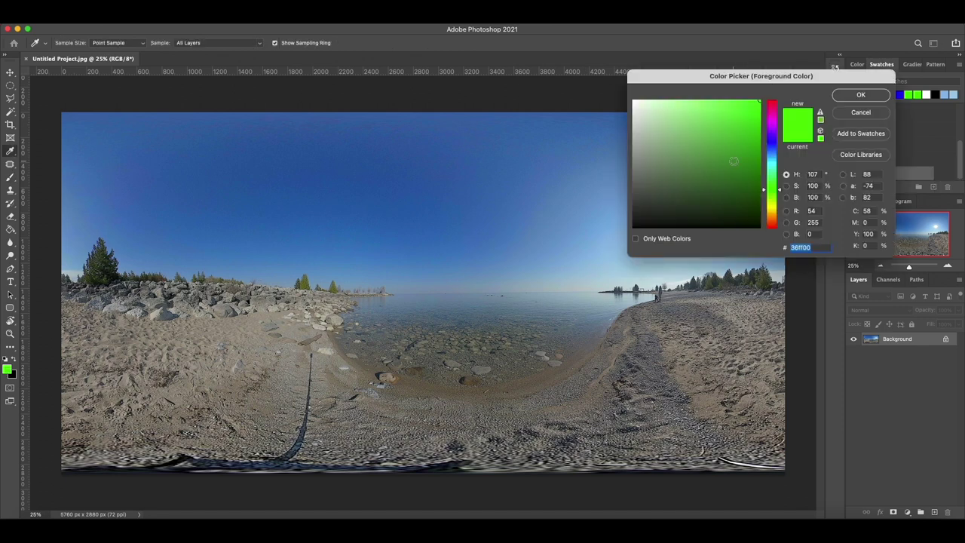
click(855, 99)
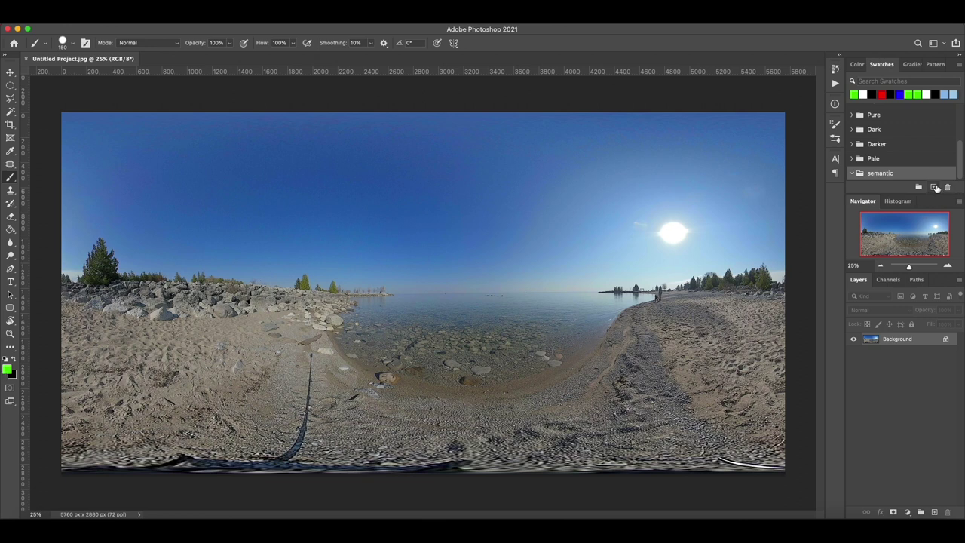
click(934, 187)
key(BackSpace)
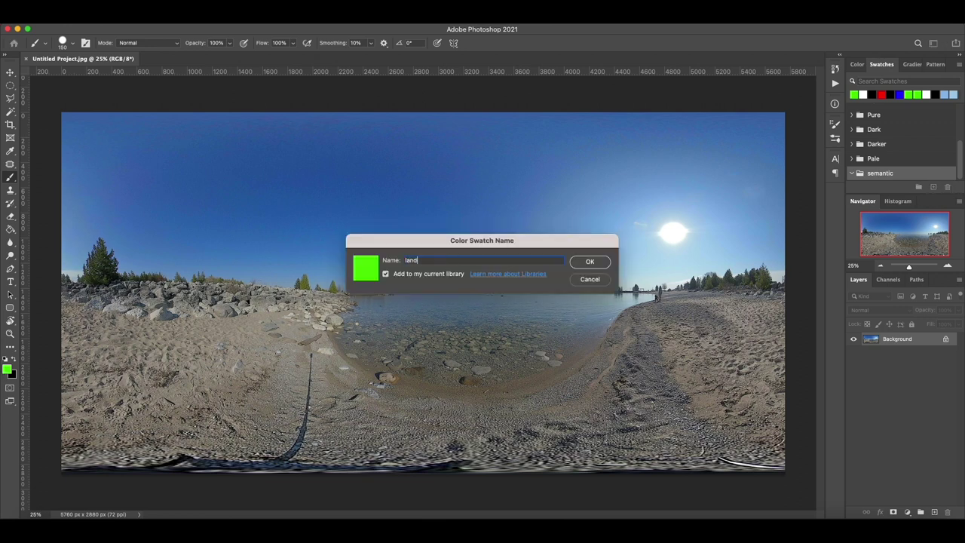
key(Return)
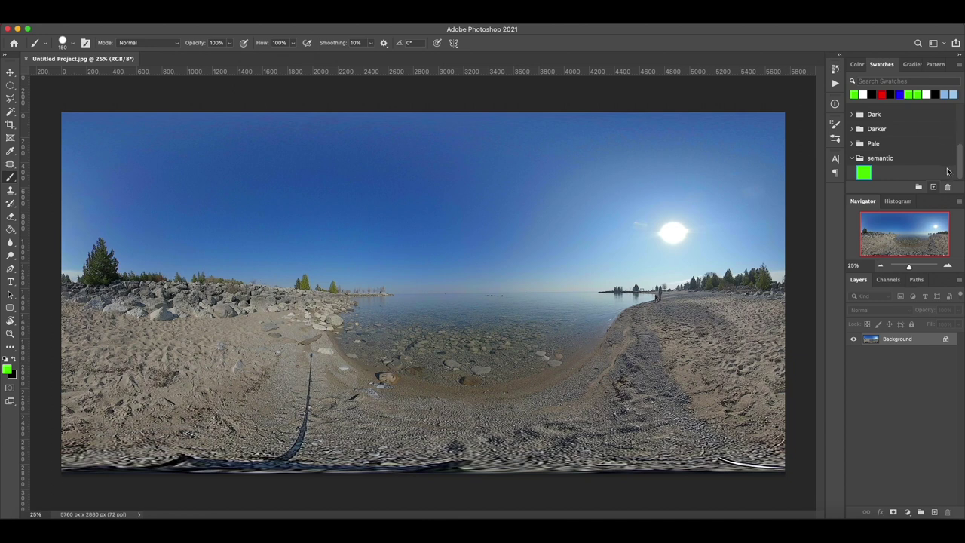
Step: Set the foreground to a light sky blue and save it as the 'sky-blue' swatch
click(8, 369)
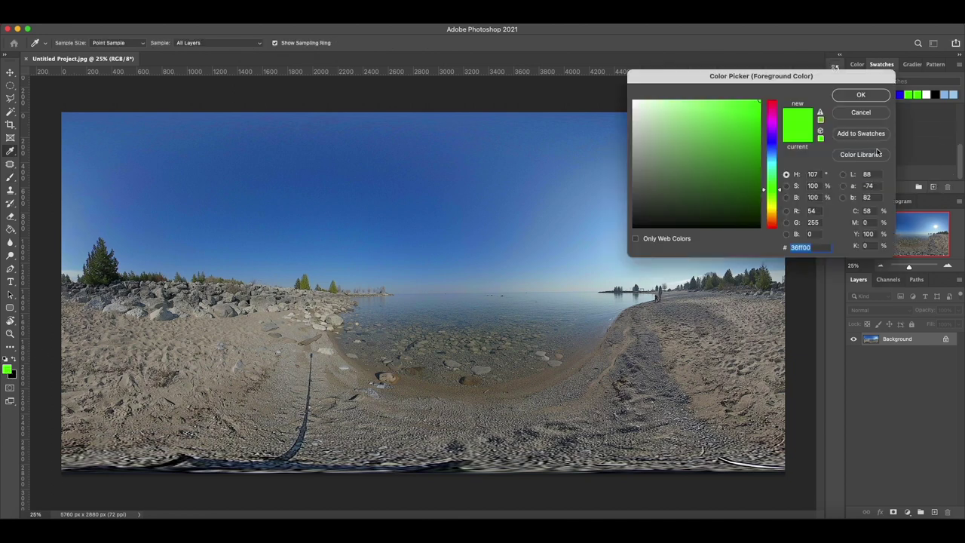
drag(774, 151, 771, 143)
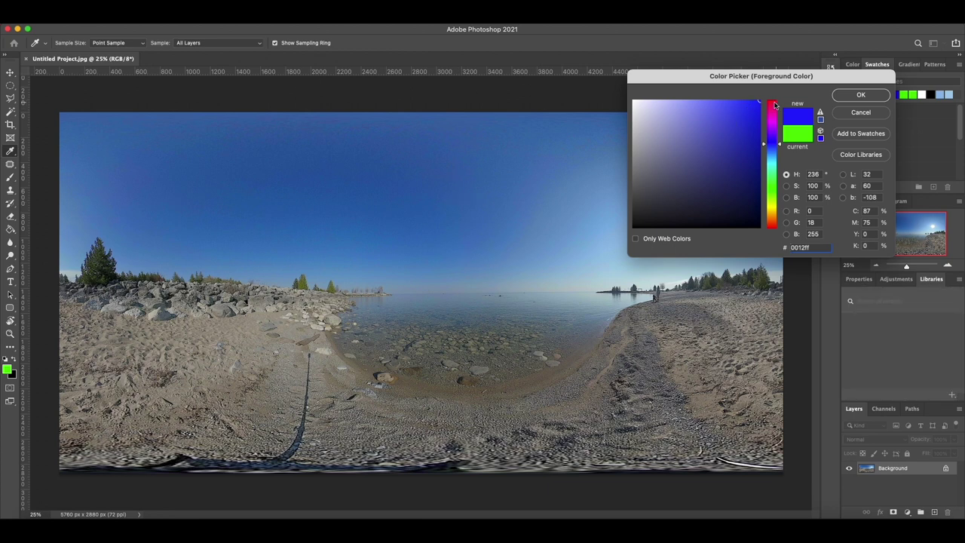
drag(774, 105, 771, 151)
click(860, 95)
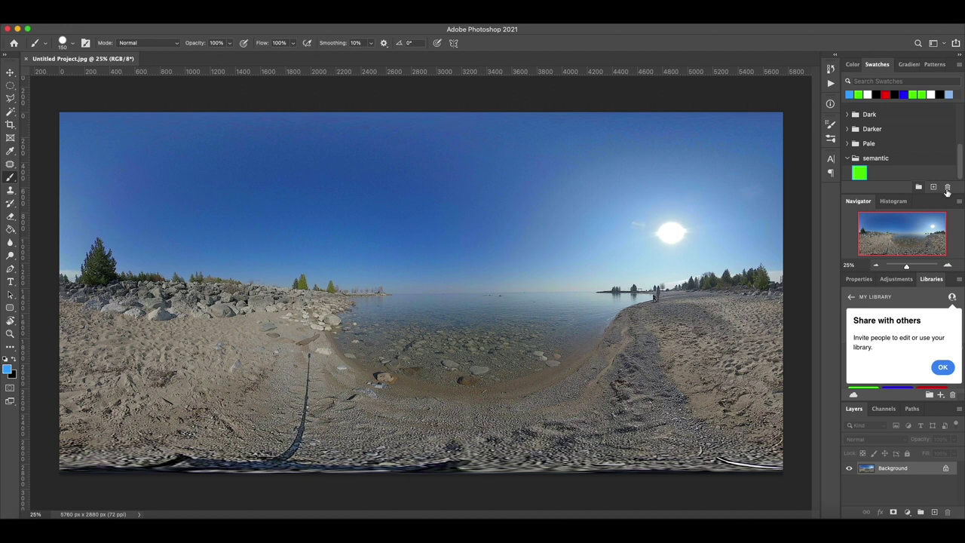
click(933, 187)
text(sk)
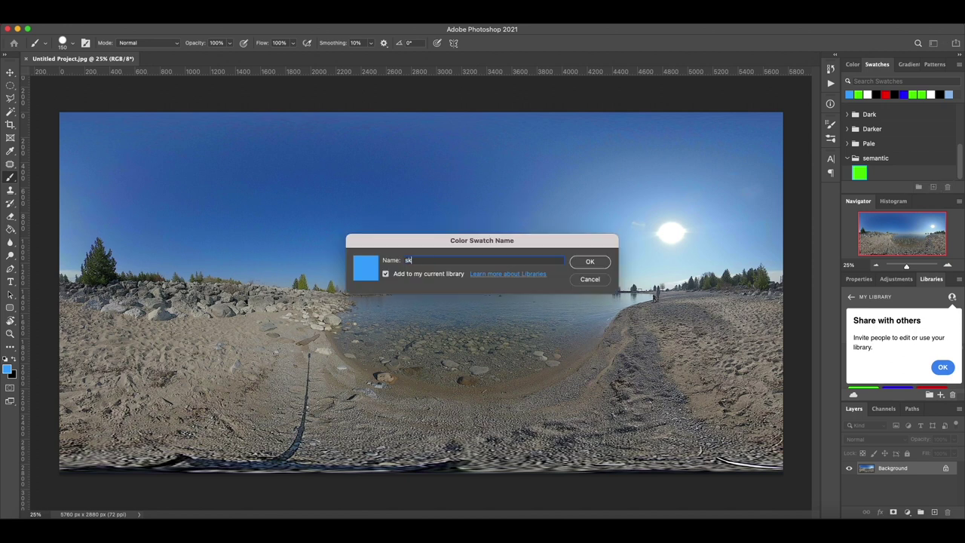
text(y-blue)
key(Return)
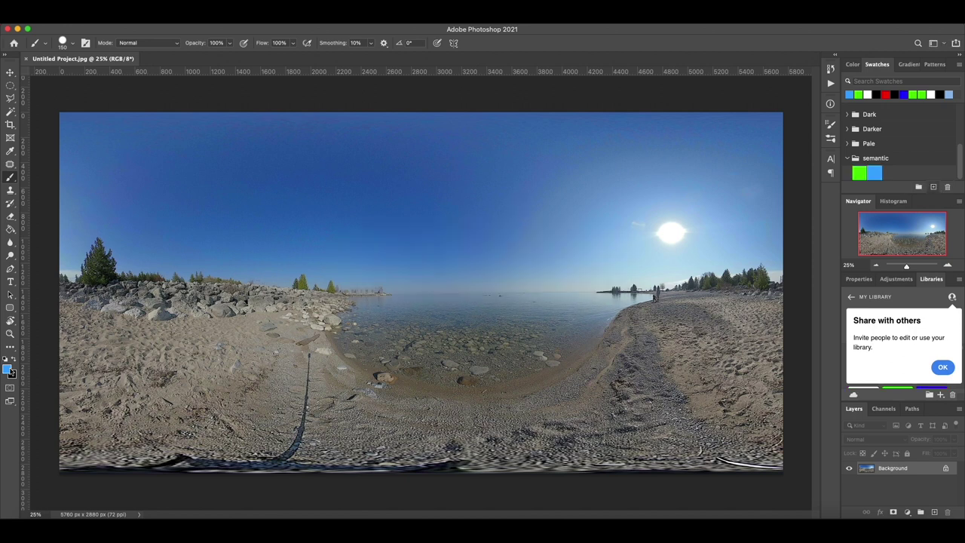
Step: Pick a dark blue foreground and save it as the 'water_blue' swatch
click(6, 368)
click(778, 132)
key(Return)
key(b)
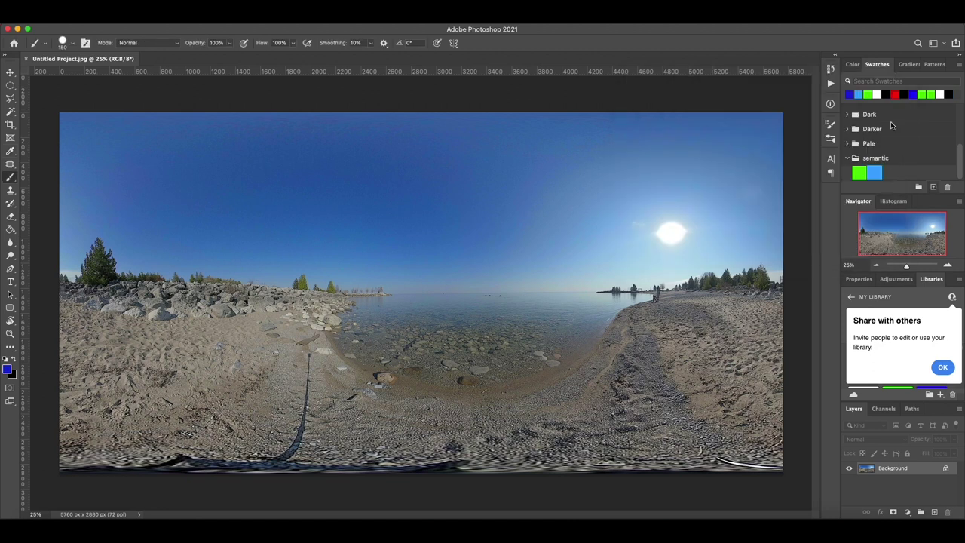
click(933, 186)
text(water_blue)
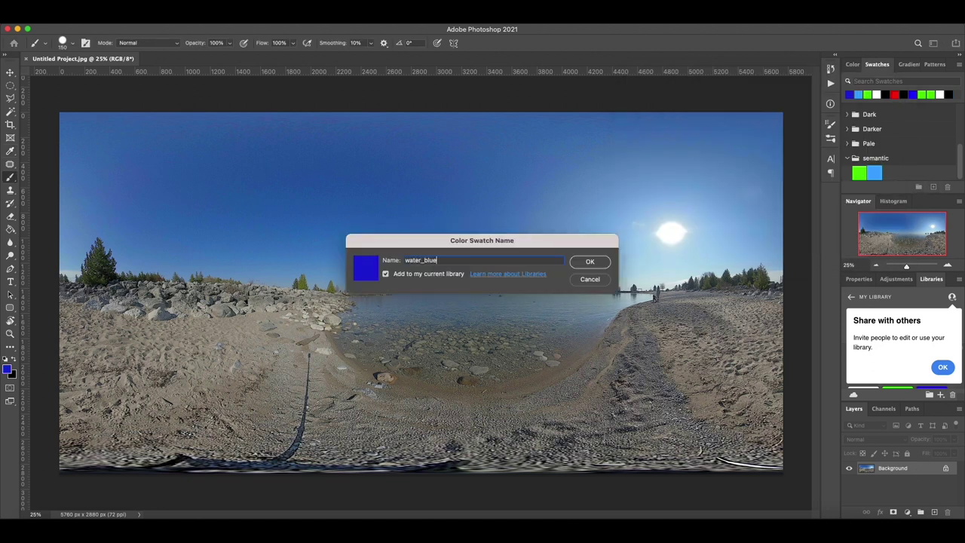
key(Return)
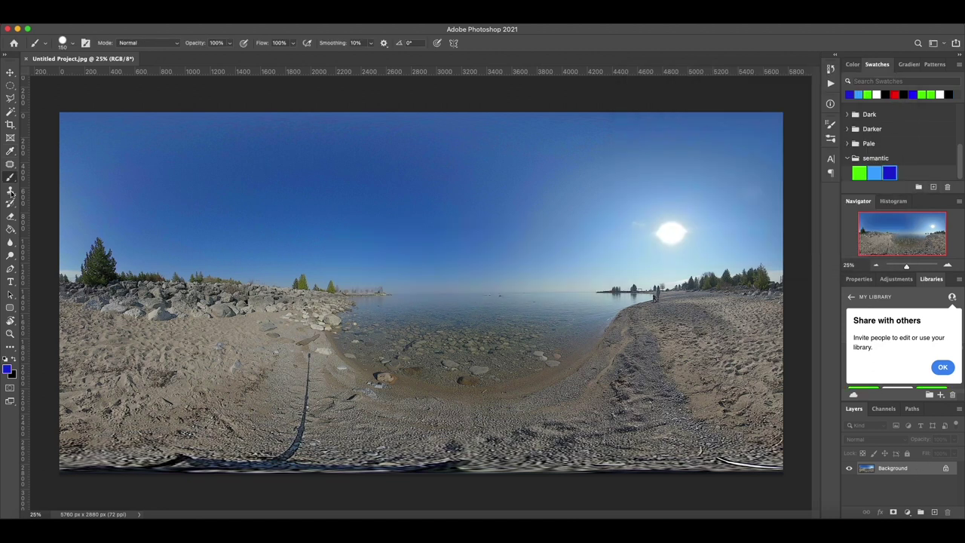
Step: Lasso the sky and fill it sky-blue on Layer 1, moving Layer 1 above Layer 2
click(873, 173)
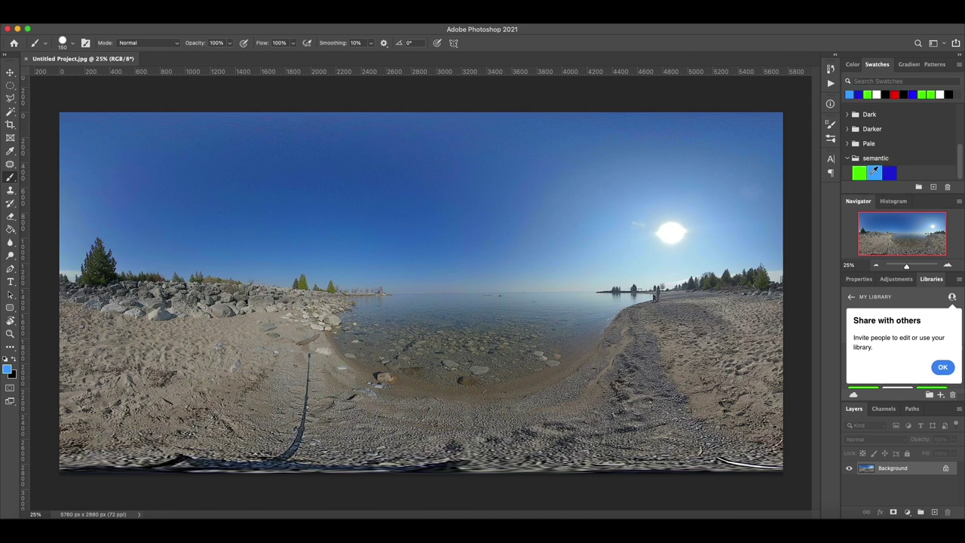
click(10, 98)
click(49, 282)
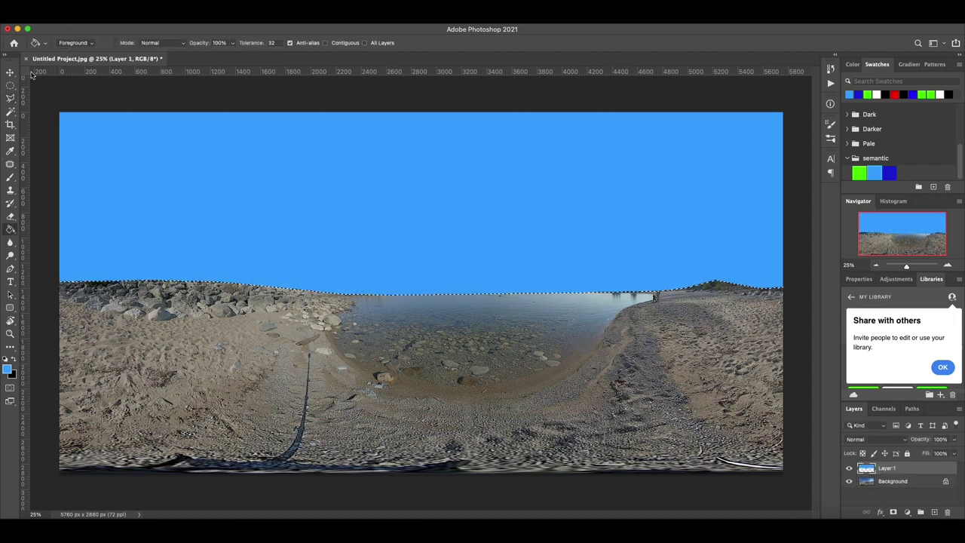
key(m)
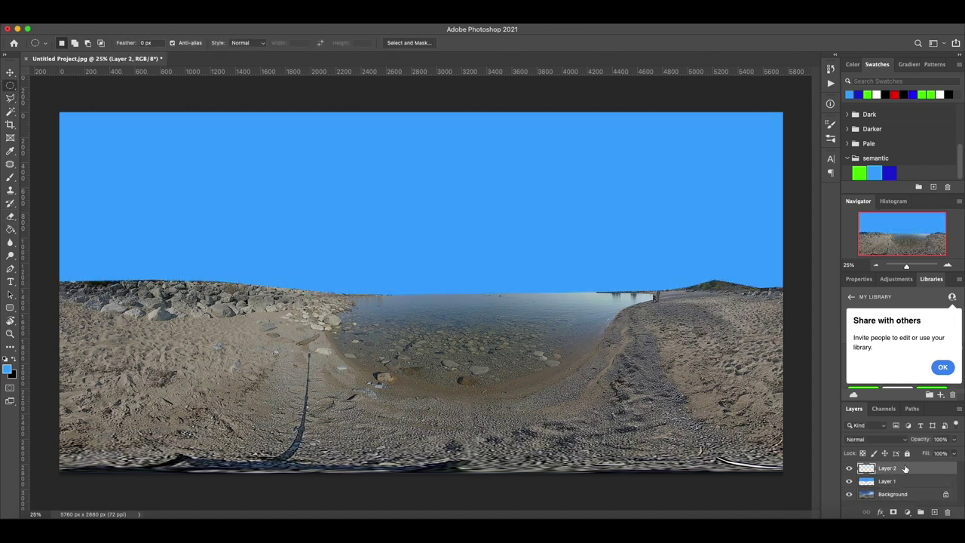
drag(893, 483, 874, 461)
click(849, 467)
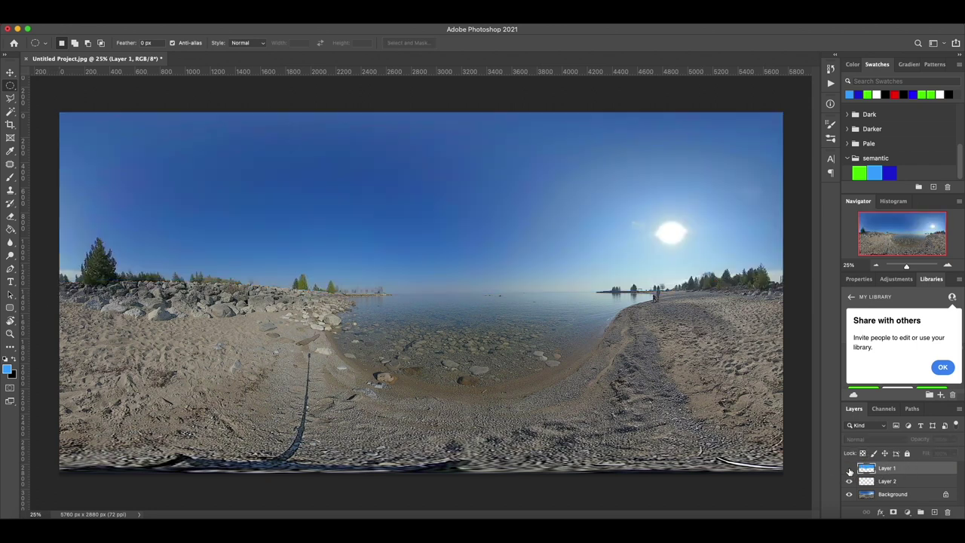
Step: On a new Layer 3, brush the land below the horizon in land green
click(934, 512)
click(9, 98)
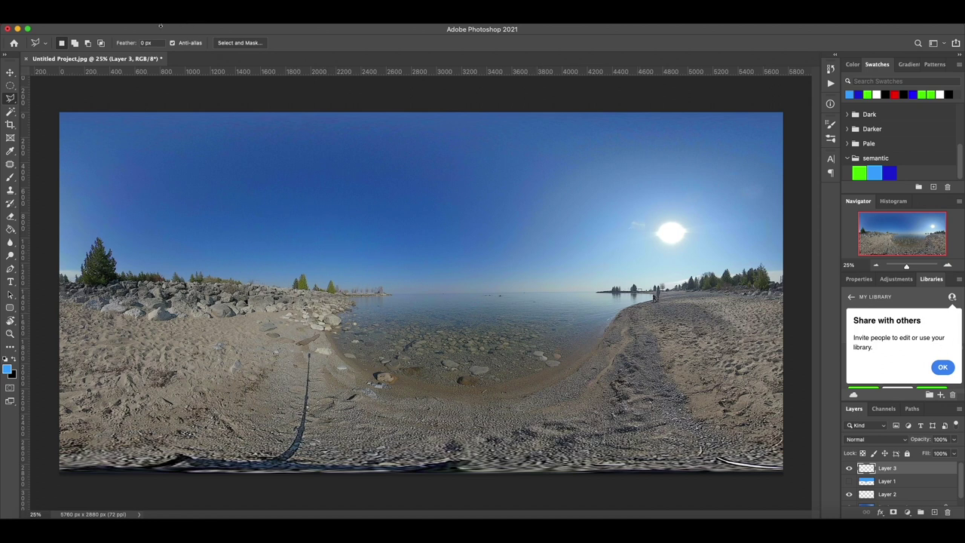
click(128, 10)
mouse_move(136, 30)
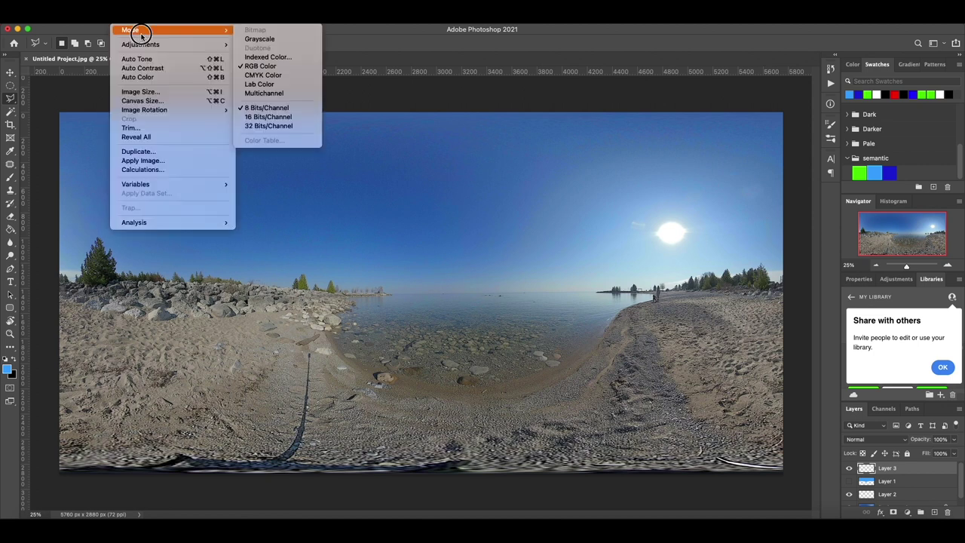
click(293, 58)
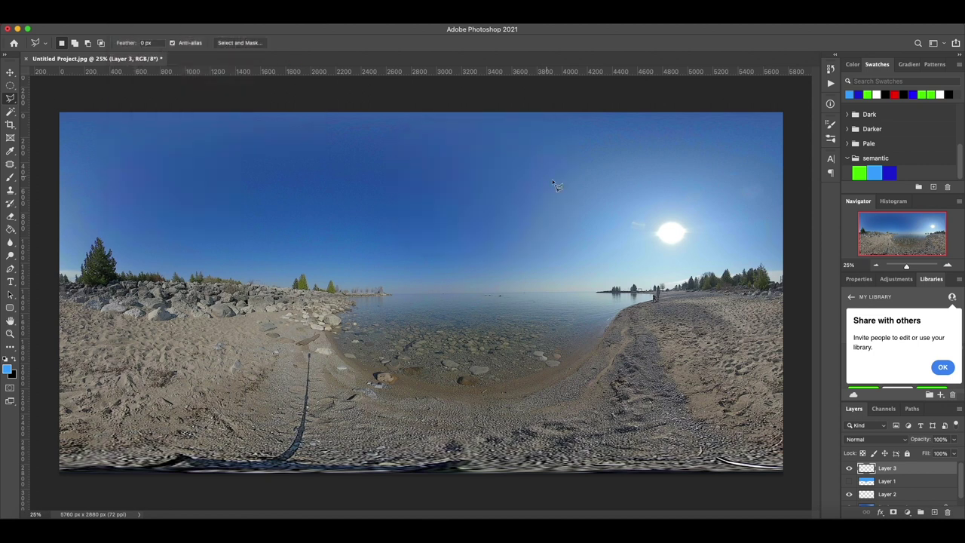
click(849, 480)
key(b)
click(859, 173)
mouse_move(83, 275)
mouse_down()
mouse_move(654, 382)
mouse_move(37, 409)
mouse_move(510, 442)
mouse_move(162, 450)
mouse_move(249, 456)
mouse_up()
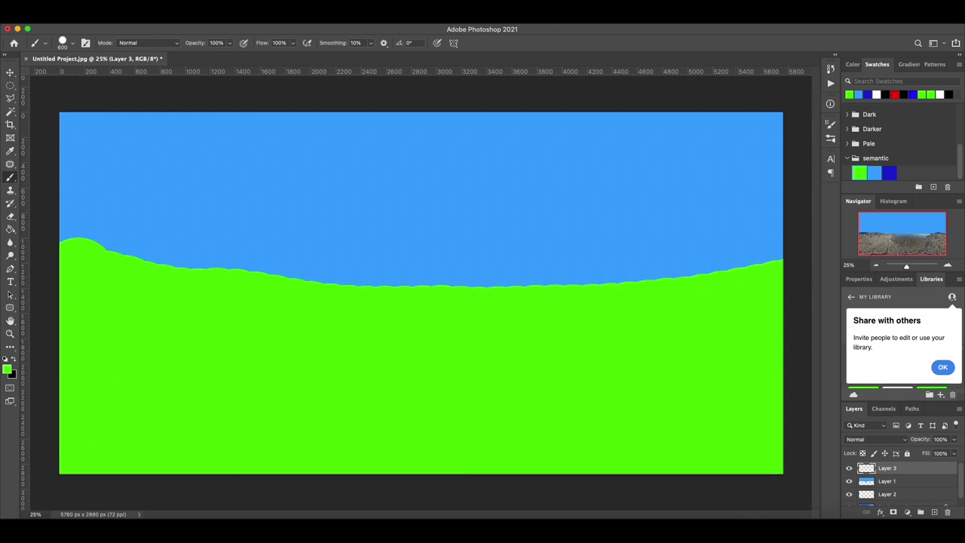
click(849, 468)
click(848, 480)
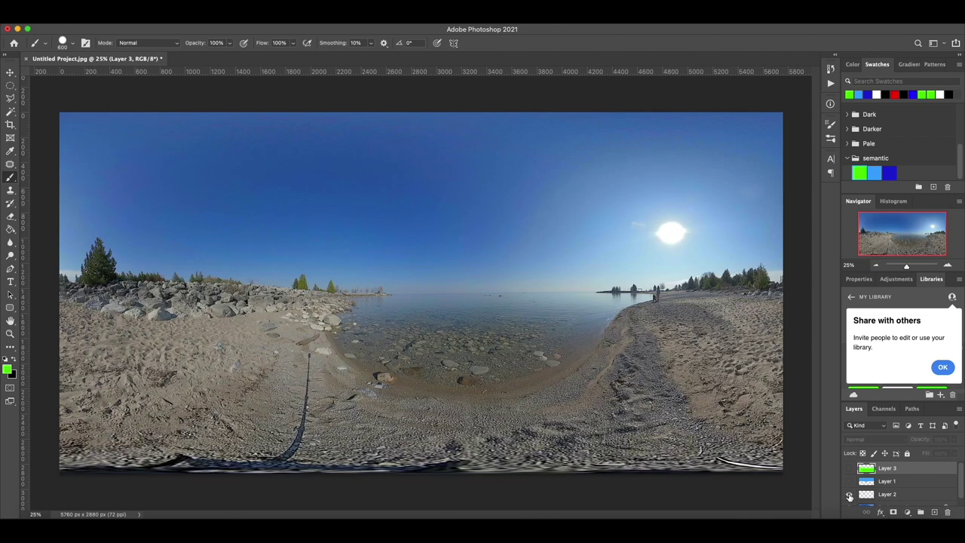
Step: On Layer 2, paint the water in dark water_blue, then show and reorder all layers
click(889, 493)
click(891, 173)
key(ctrl+a)
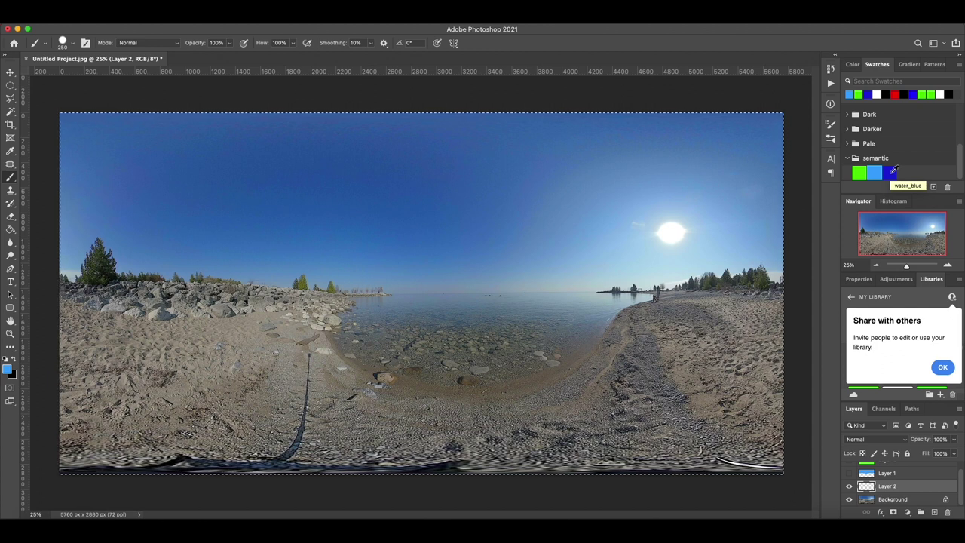
click(890, 172)
mouse_move(360, 300)
mouse_down()
mouse_move(460, 297)
mouse_move(535, 355)
mouse_move(382, 353)
mouse_move(446, 329)
mouse_move(461, 347)
mouse_up()
click(849, 472)
click(848, 464)
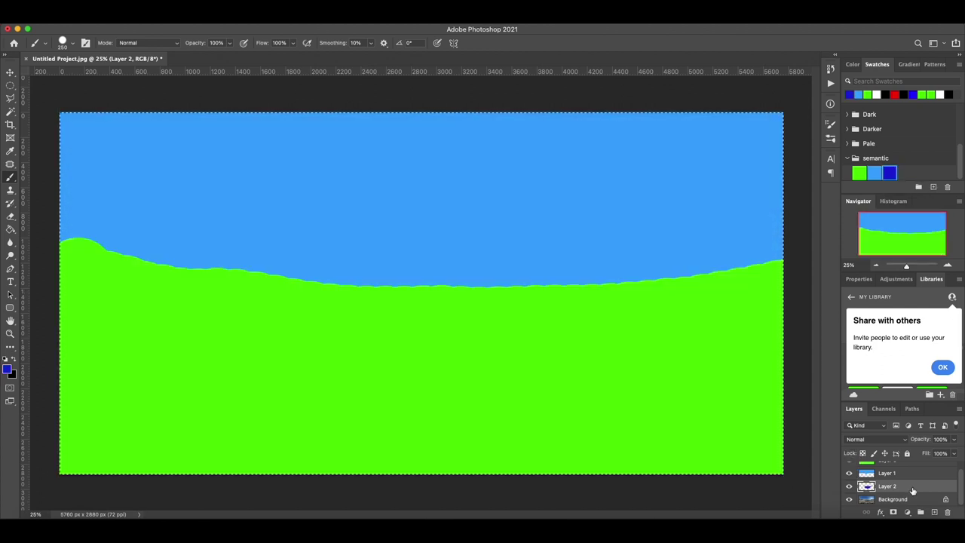
drag(882, 473, 897, 457)
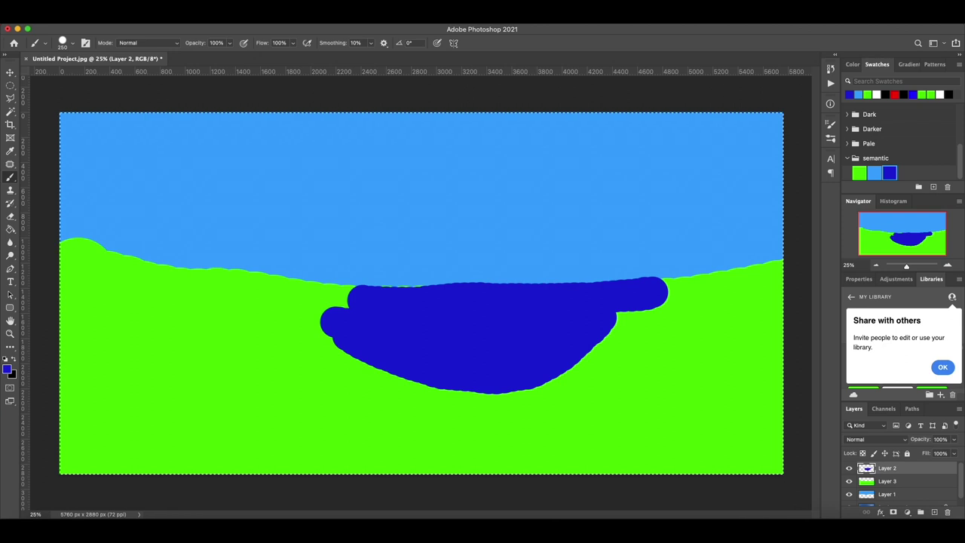
click(155, 16)
Step: Choose Image > Mode > Indexed Color and accept flattening the layers
mouse_move(130, 32)
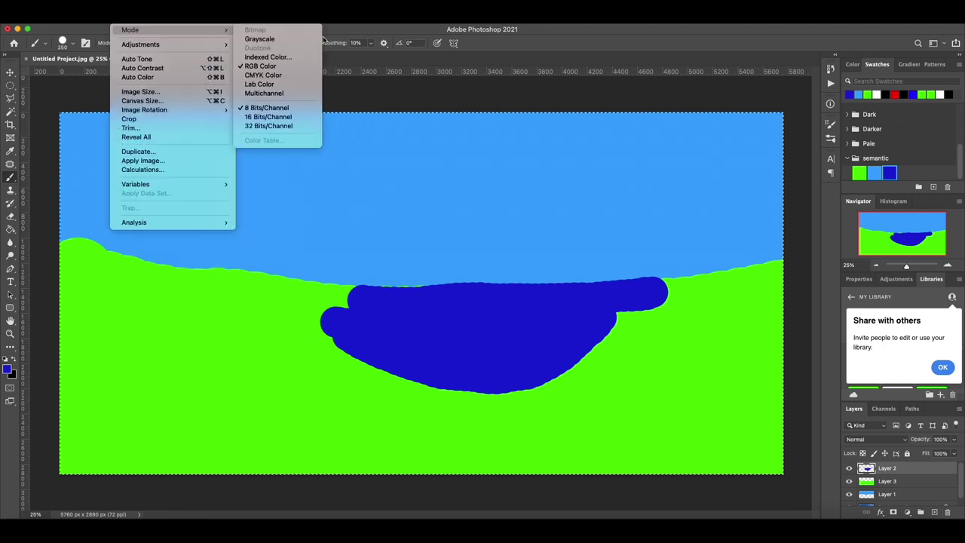
click(280, 56)
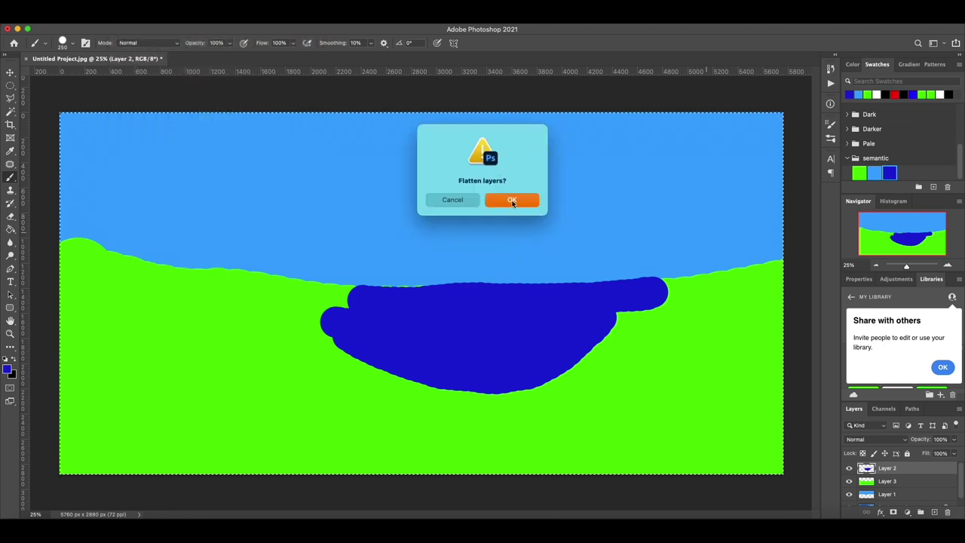
click(511, 200)
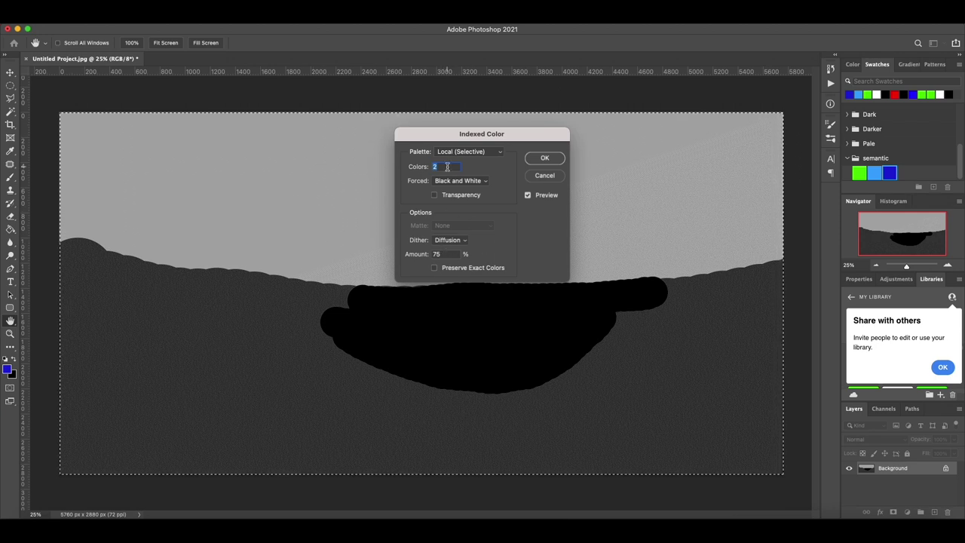
Step: Set the Indexed Color palette to 3 colours with Forced colours None
text(5)
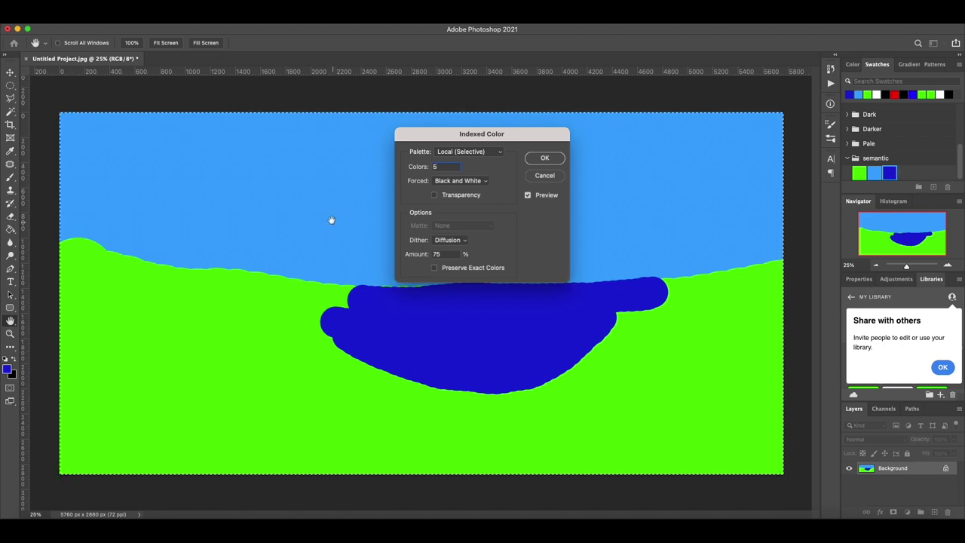
click(456, 182)
click(458, 180)
click(456, 182)
click(447, 164)
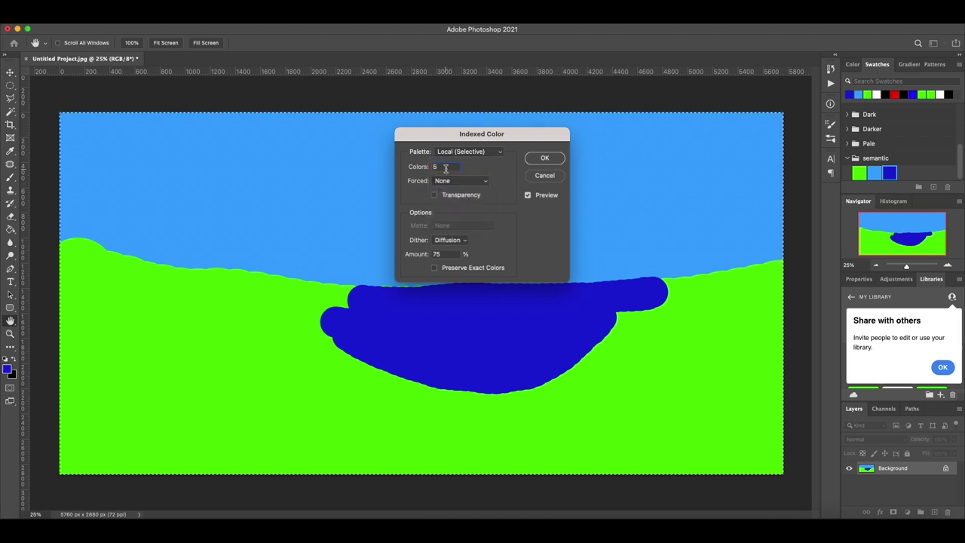
key(Down)
key(Down)
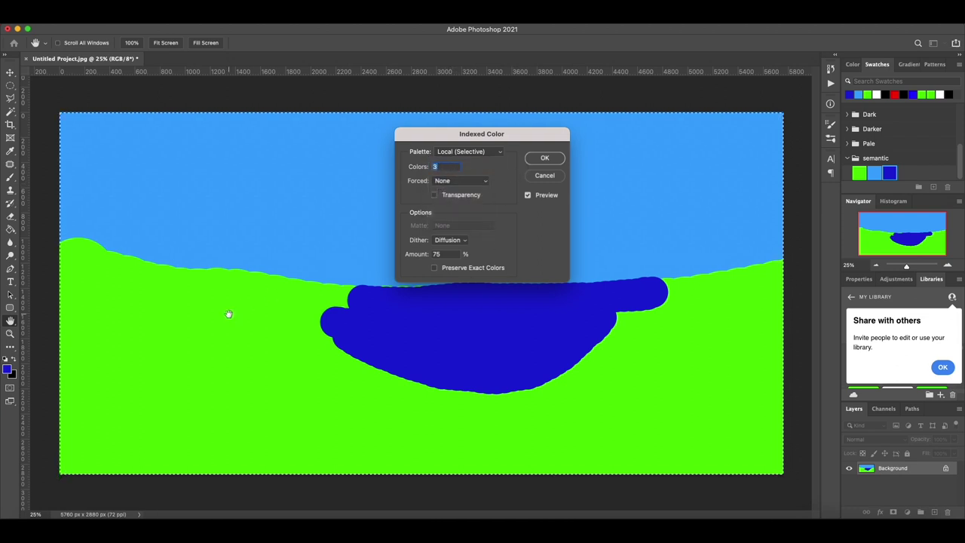
click(467, 182)
click(461, 197)
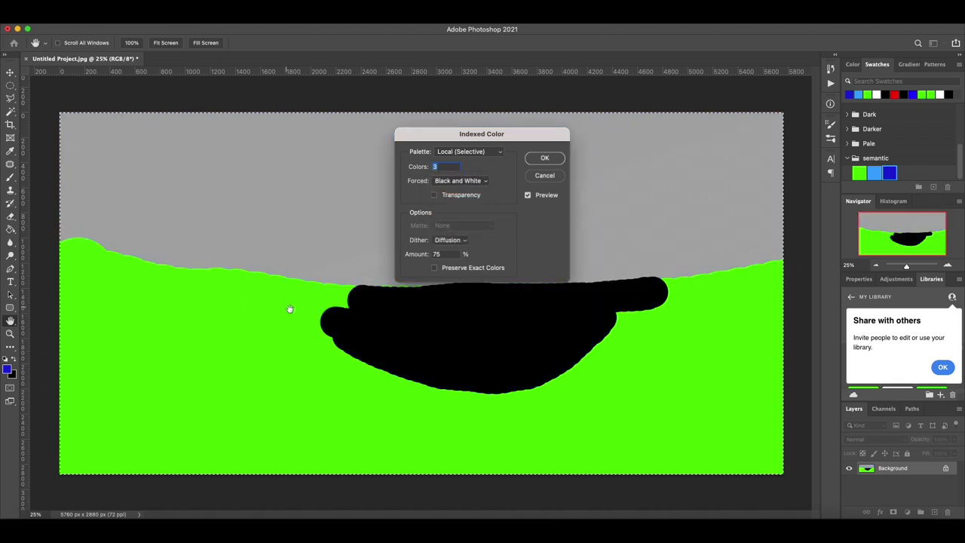
click(451, 183)
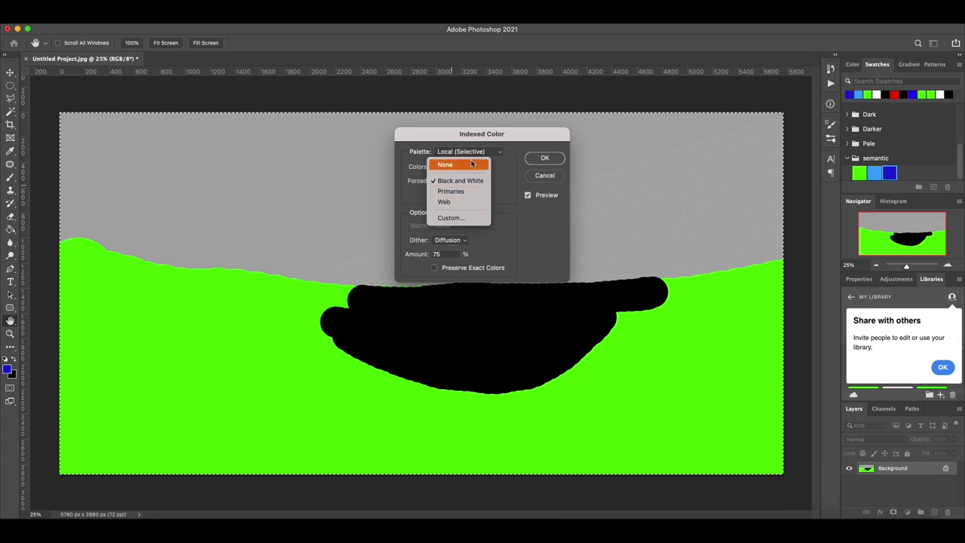
click(471, 163)
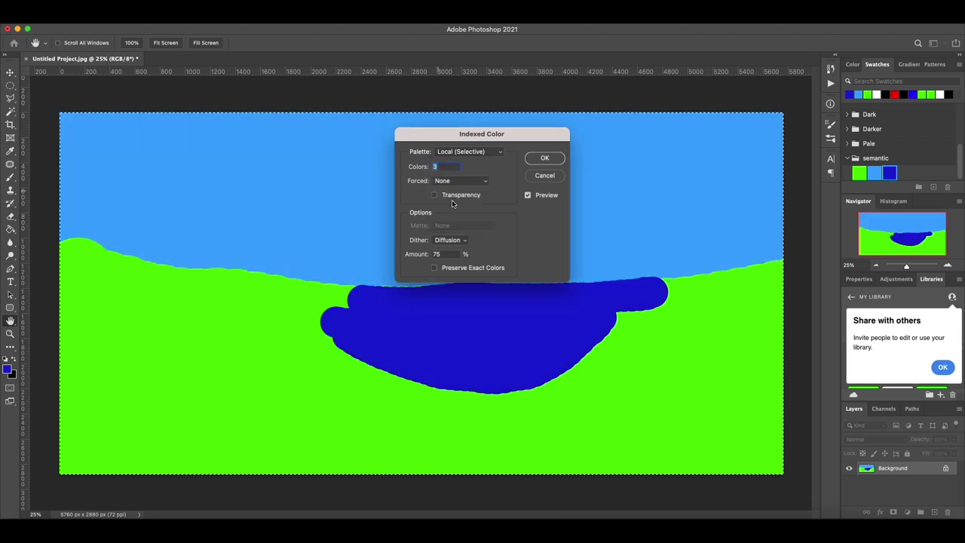